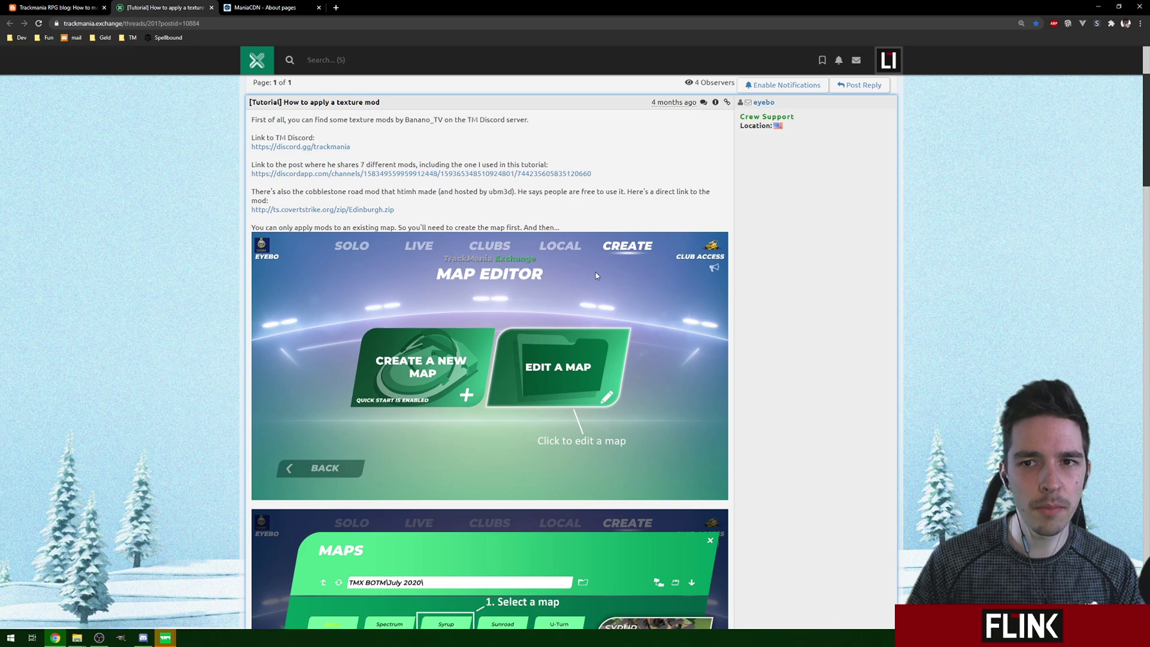
# Scroll the texture mod tutorial down to the 'Voila! Your modded map' image and DefaultTextures link.
pyautogui.scroll(2, 804, 343)
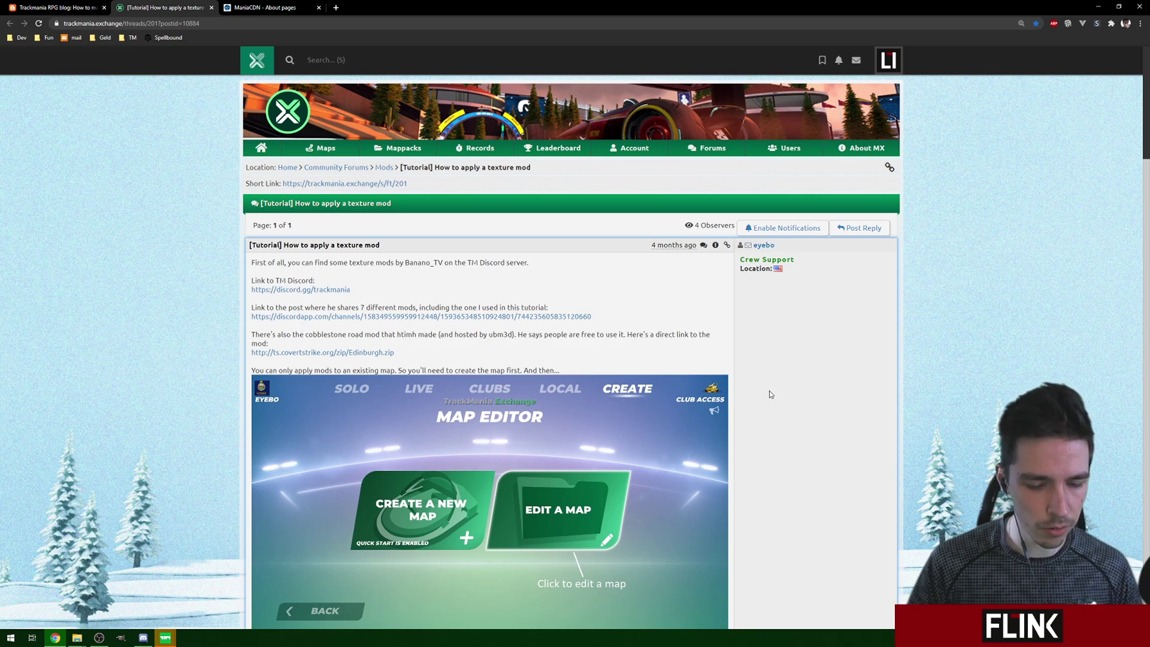
pyautogui.scroll(-1, 216, 317)
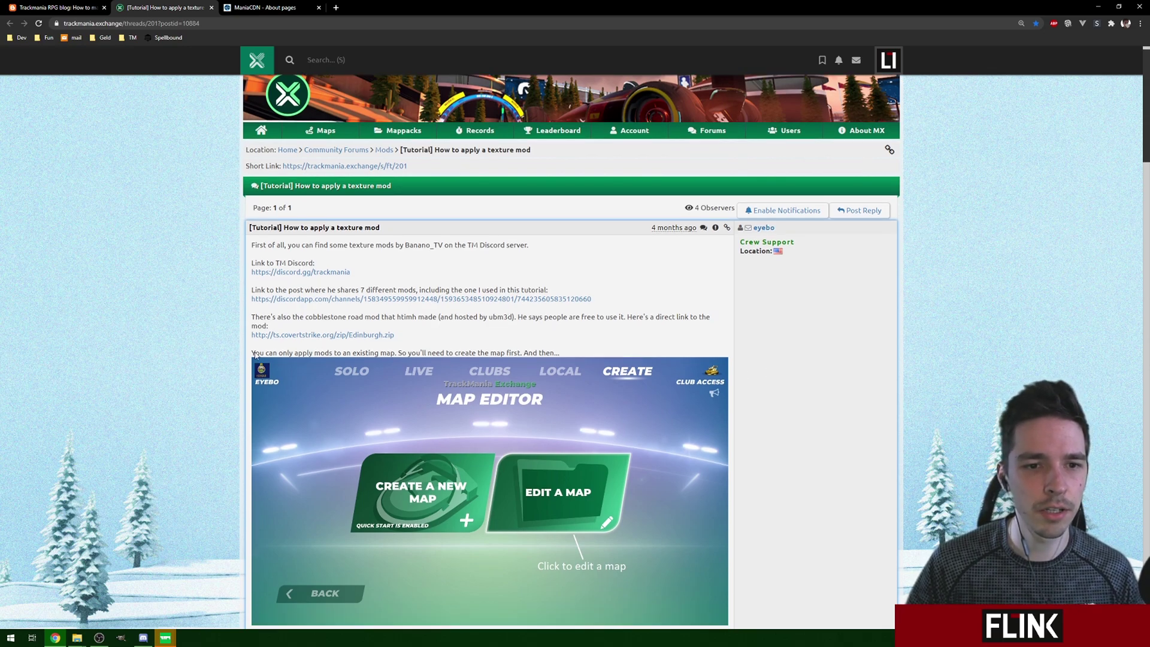
pyautogui.scroll(-15, 180, 311)
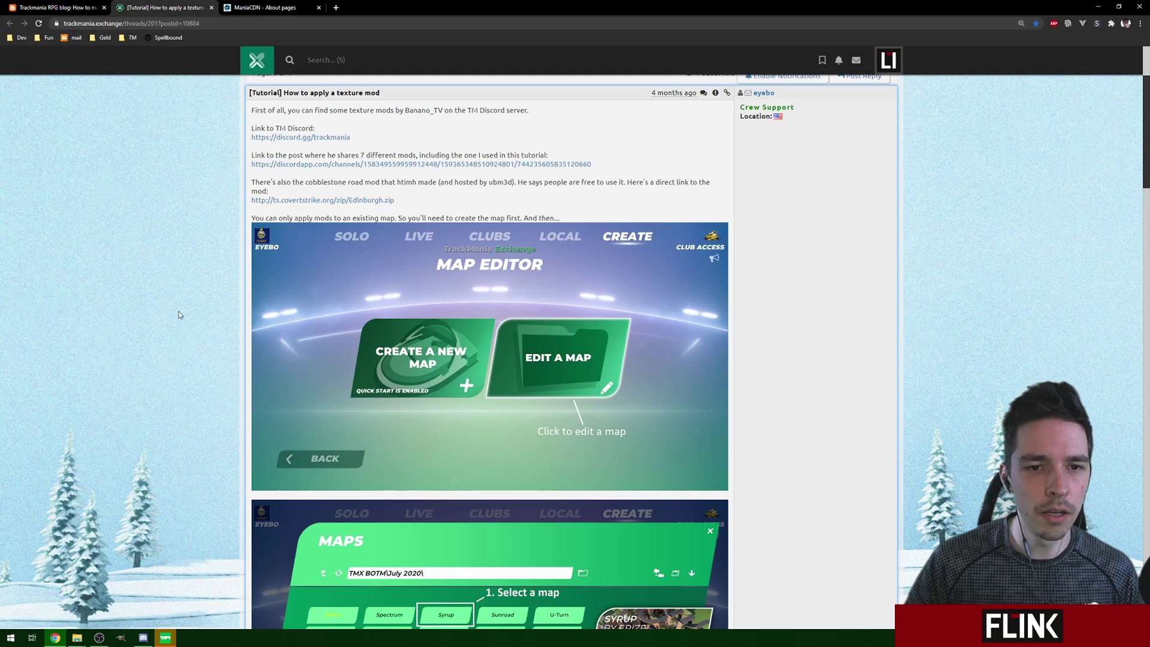
pyautogui.scroll(-7, 181, 314)
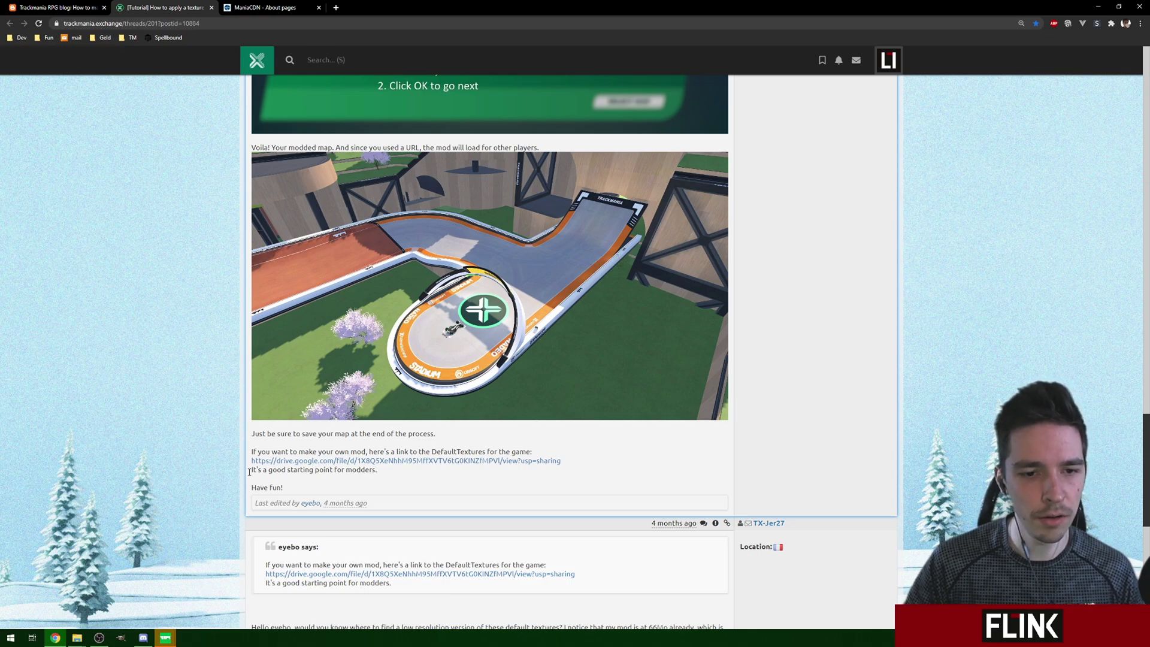
# Bring the Mod folder window forward from the taskbar and move it higher on screen.
pyautogui.moveTo(84, 633)
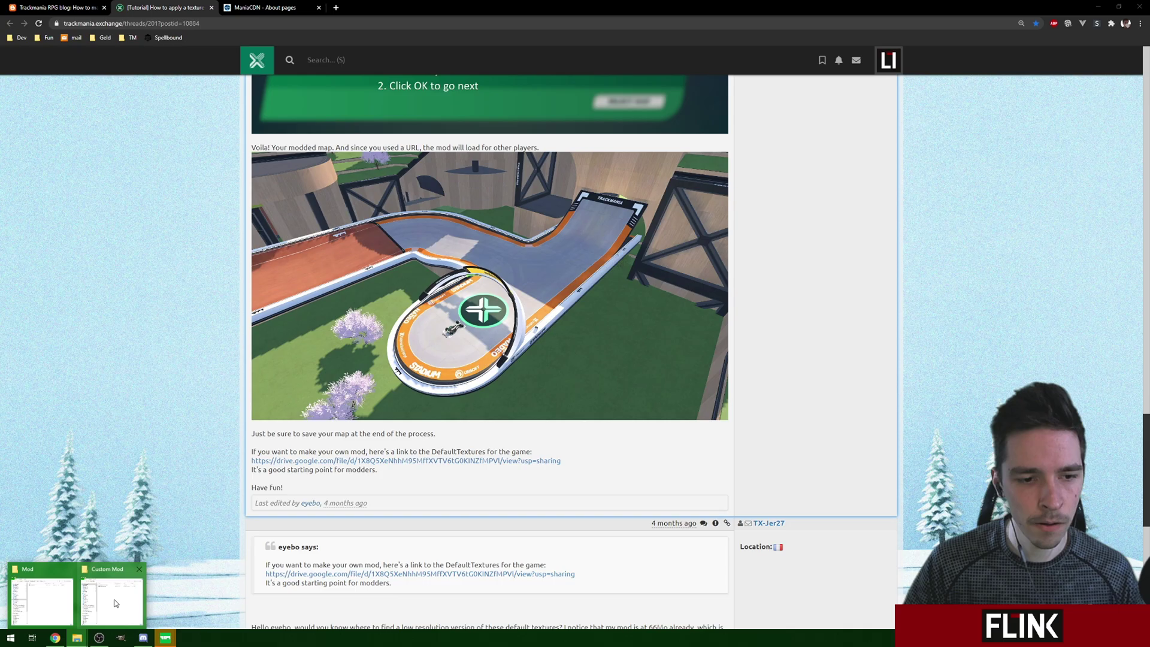
pyautogui.moveTo(115, 603)
pyautogui.click(76, 598)
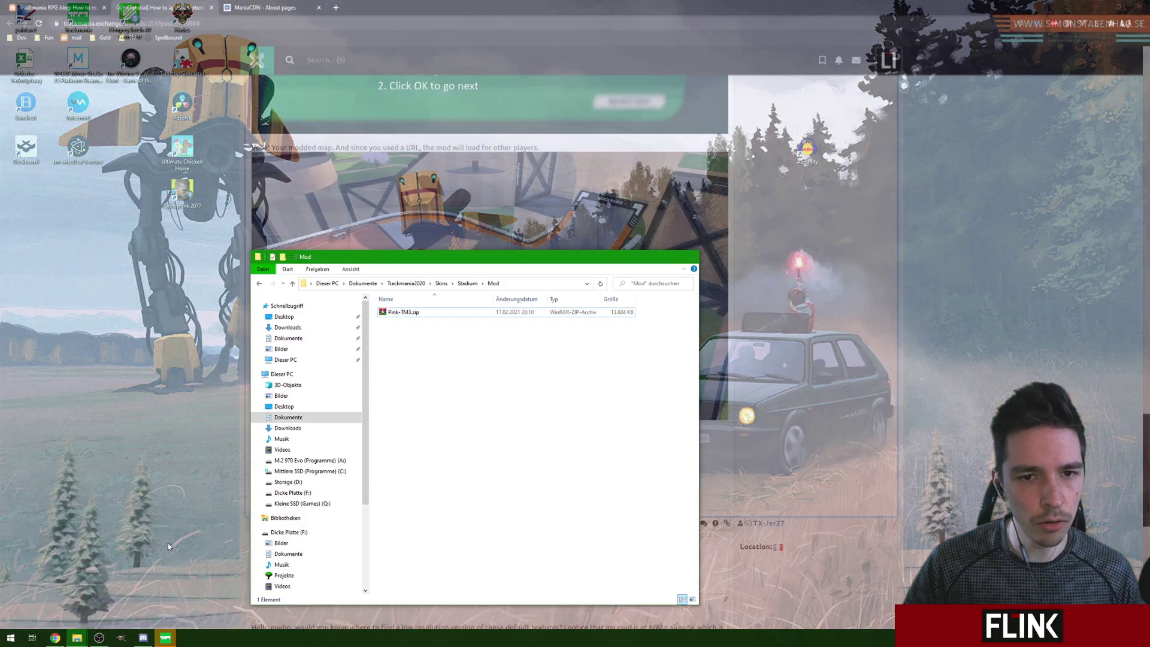
pyautogui.moveTo(468, 264); pyautogui.dragTo(481, 190)
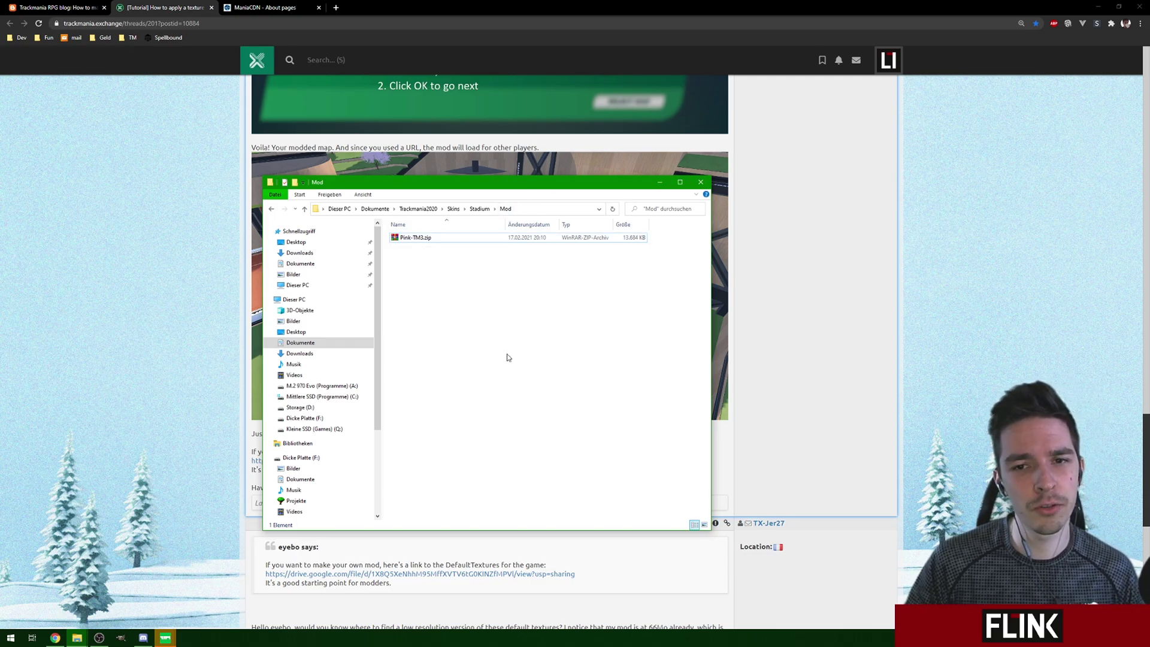
# Back in Trackmania, start editing SideWave with a mod applied, using the Day decoration.
pyautogui.moveTo(165, 637)
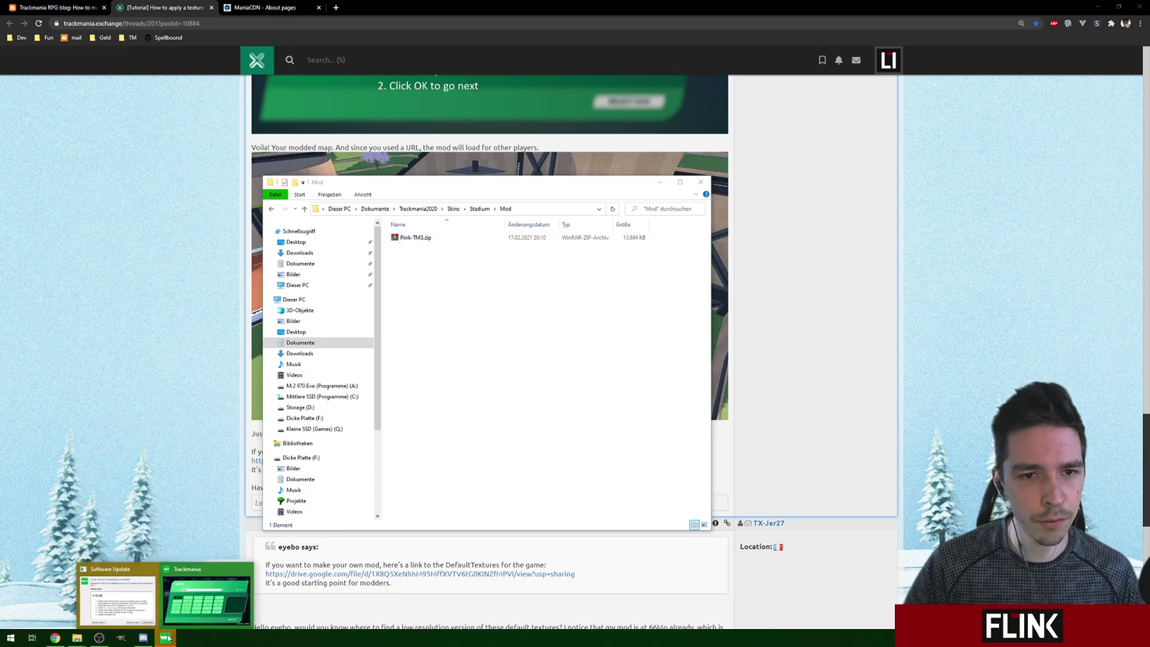
pyautogui.click(204, 590)
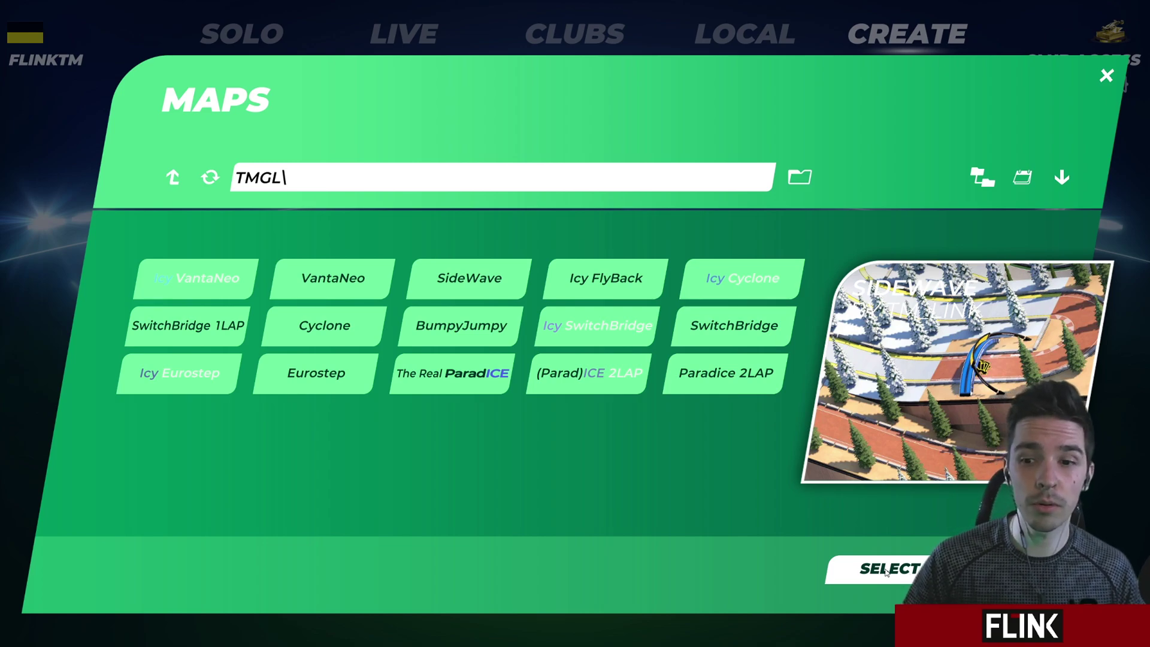
pyautogui.click(885, 570)
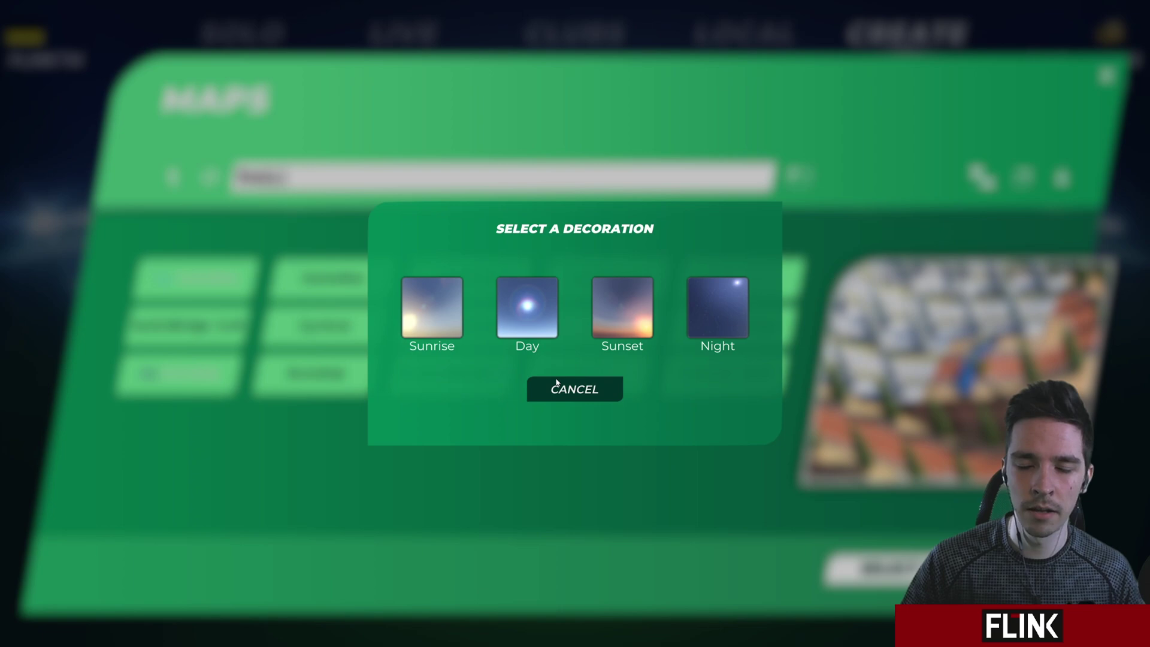
pyautogui.click(529, 305)
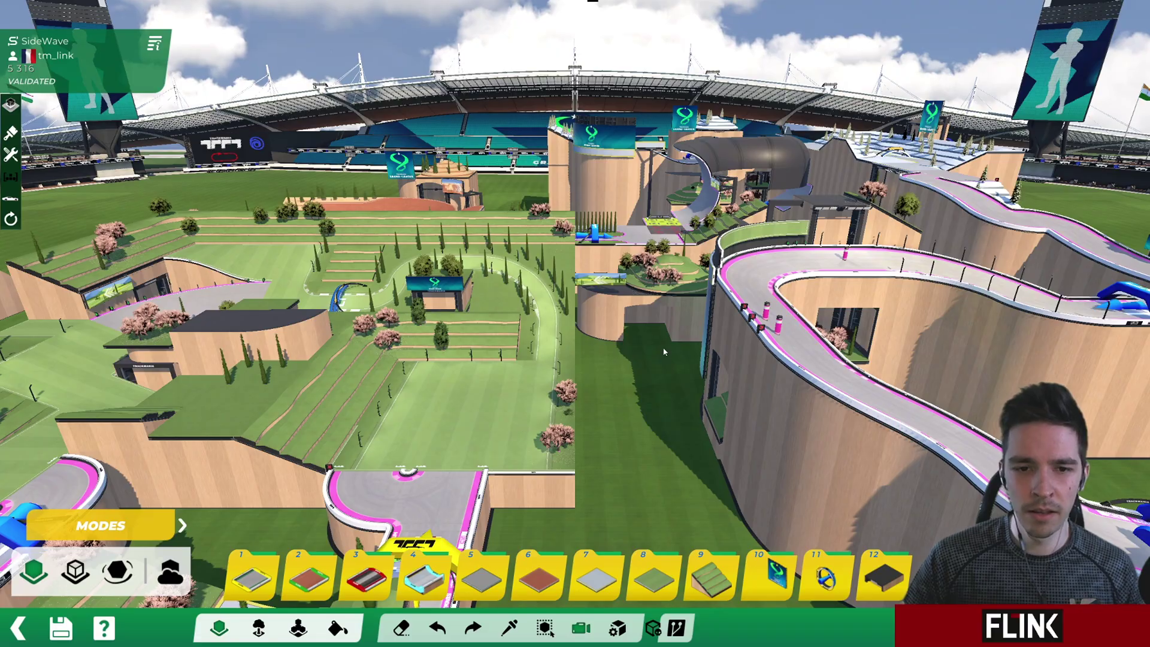
# Zoom in on the pink-bordered S-curve, then pull back to a whole-map overview.
pyautogui.scroll(5, 508, 290)
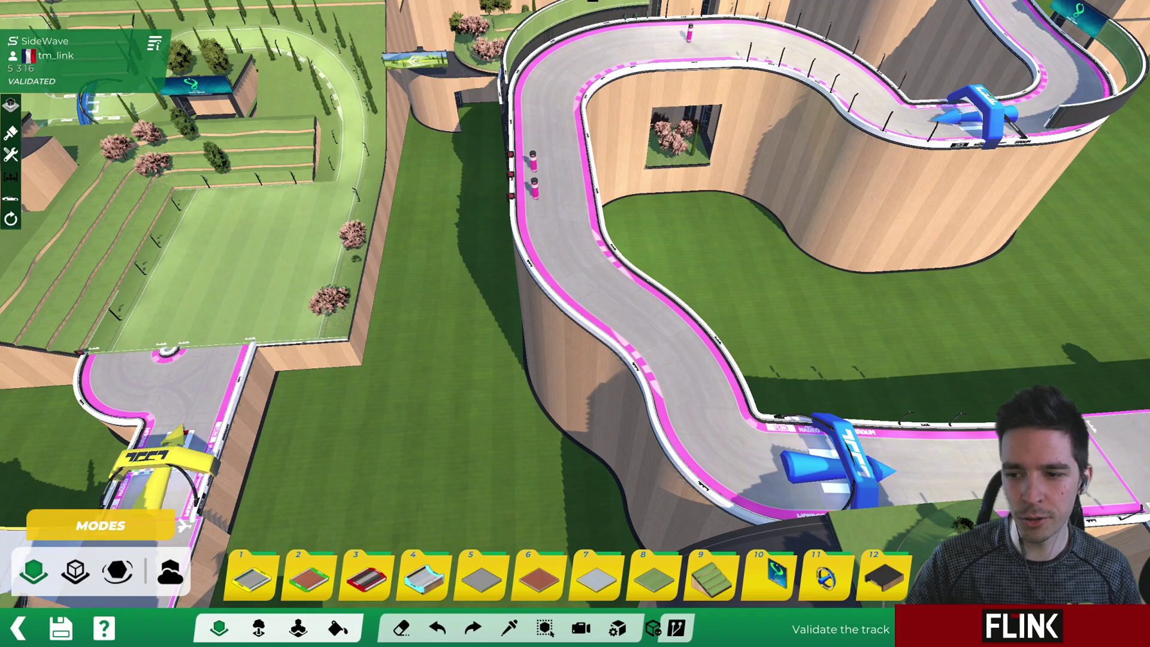
pyautogui.click(580, 627)
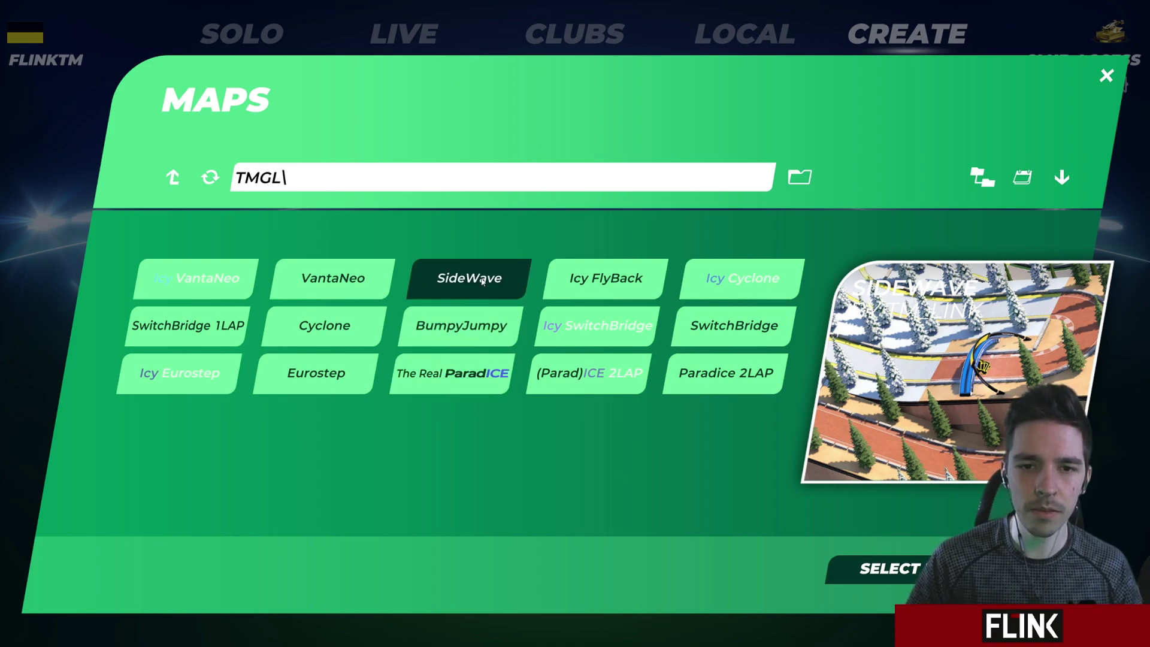
# Start modding SideWave again with the Day decoration and bring up the SELECT URL prompt.
pyautogui.click(877, 572)
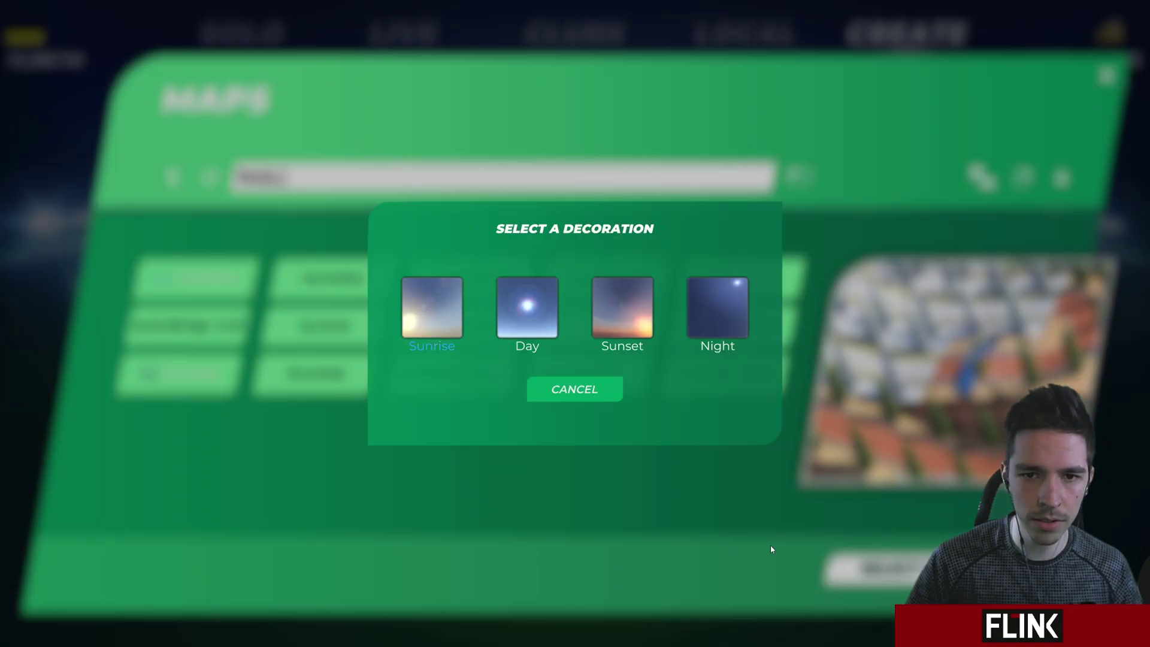
pyautogui.click(533, 311)
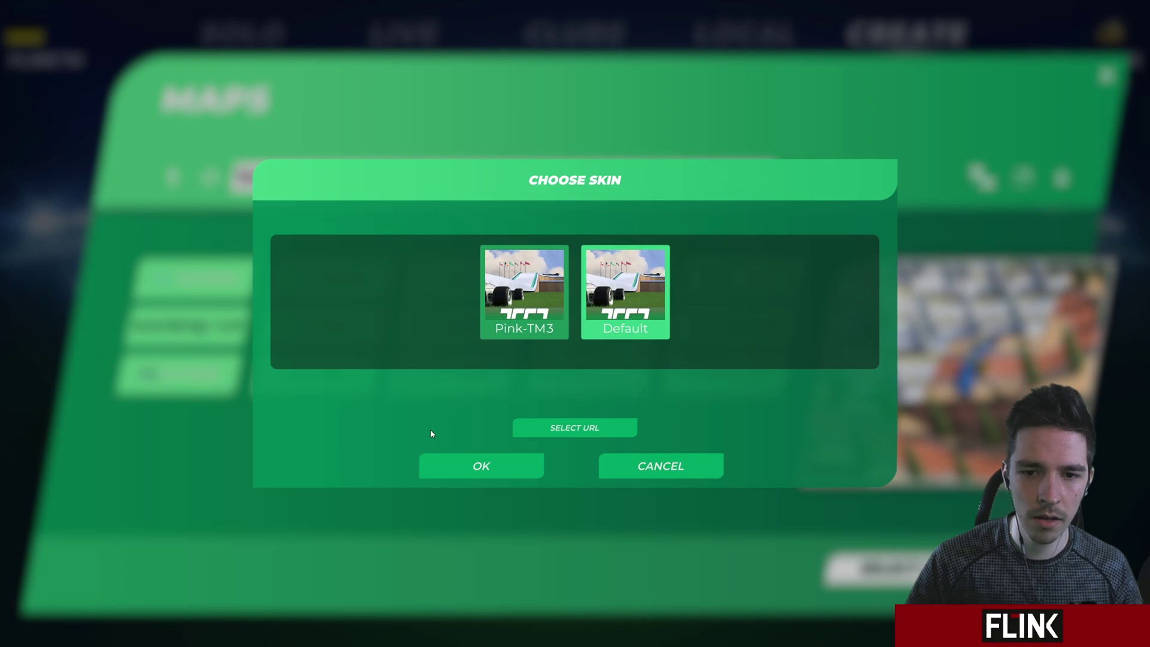
pyautogui.click(545, 429)
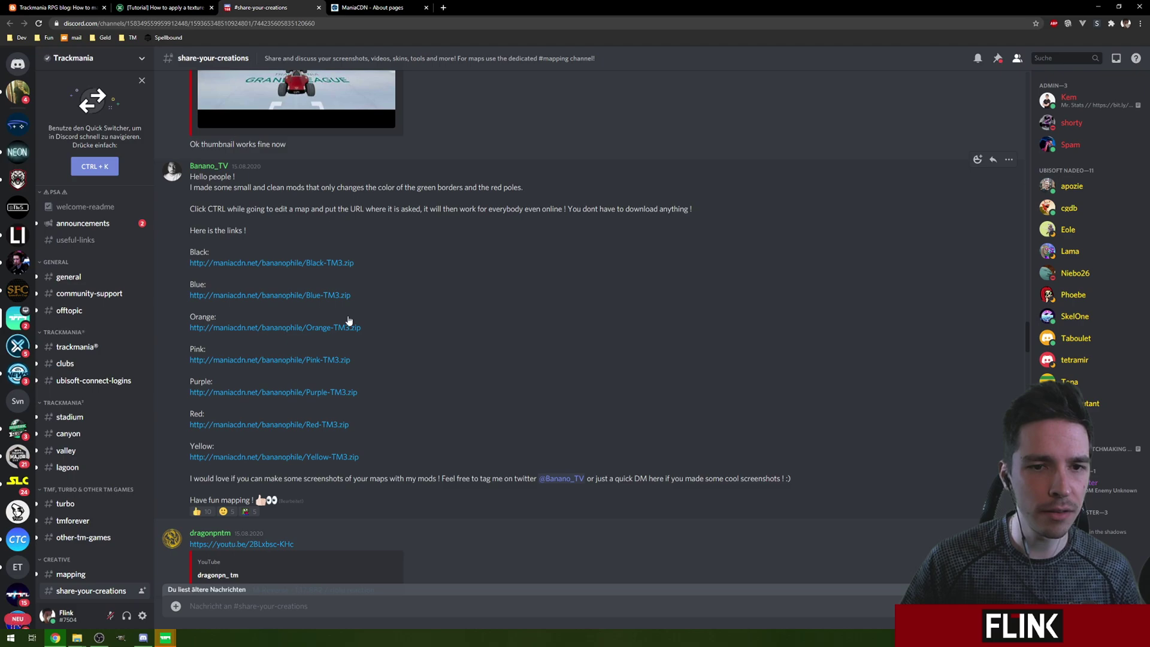
# Select the Black-TM3.zip maniacdn.net link in the Discord post.
pyautogui.moveTo(362, 262); pyautogui.dragTo(188, 264)
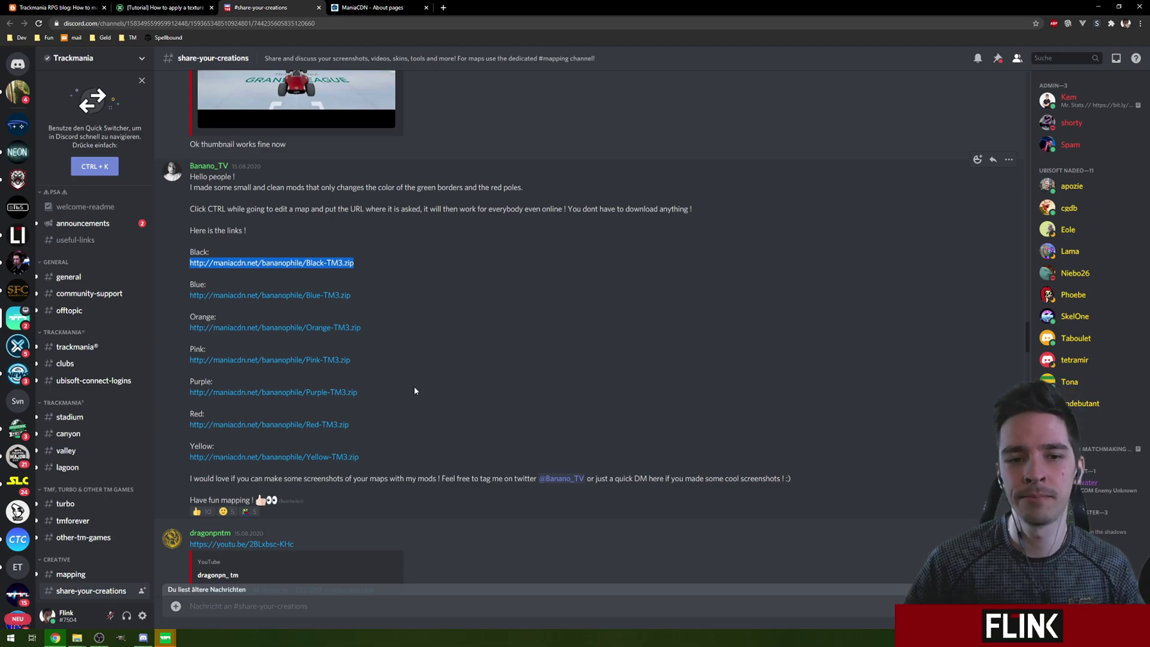
# Bring the Trackmania game back to the front from its taskbar preview.
pyautogui.moveTo(164, 639)
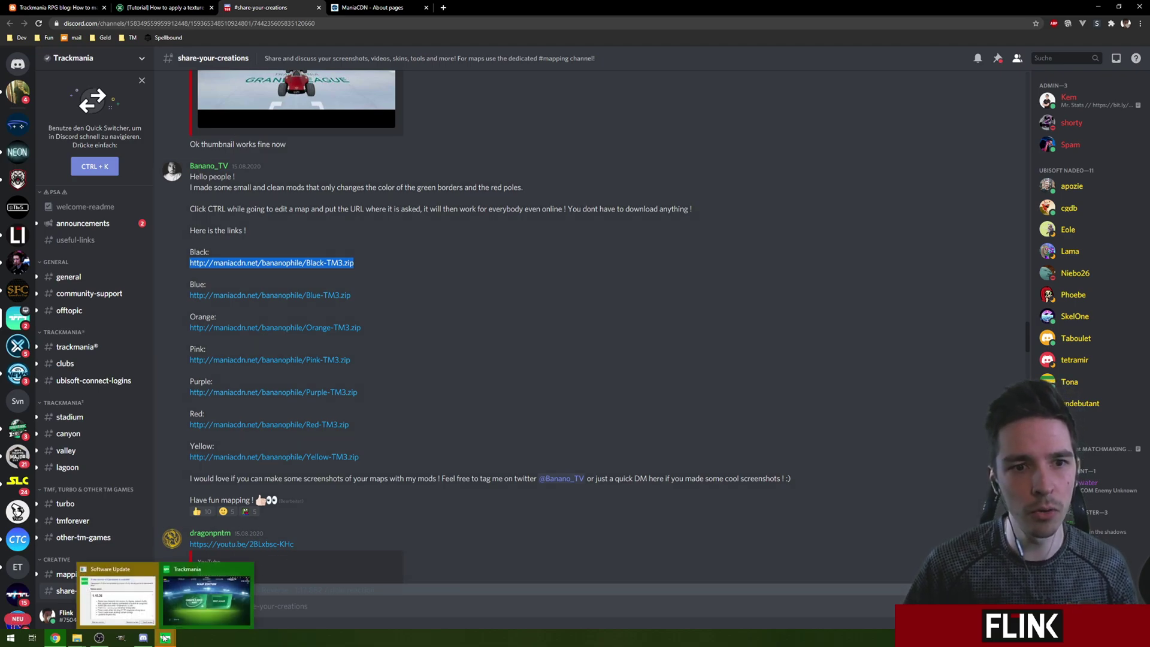
pyautogui.click(184, 616)
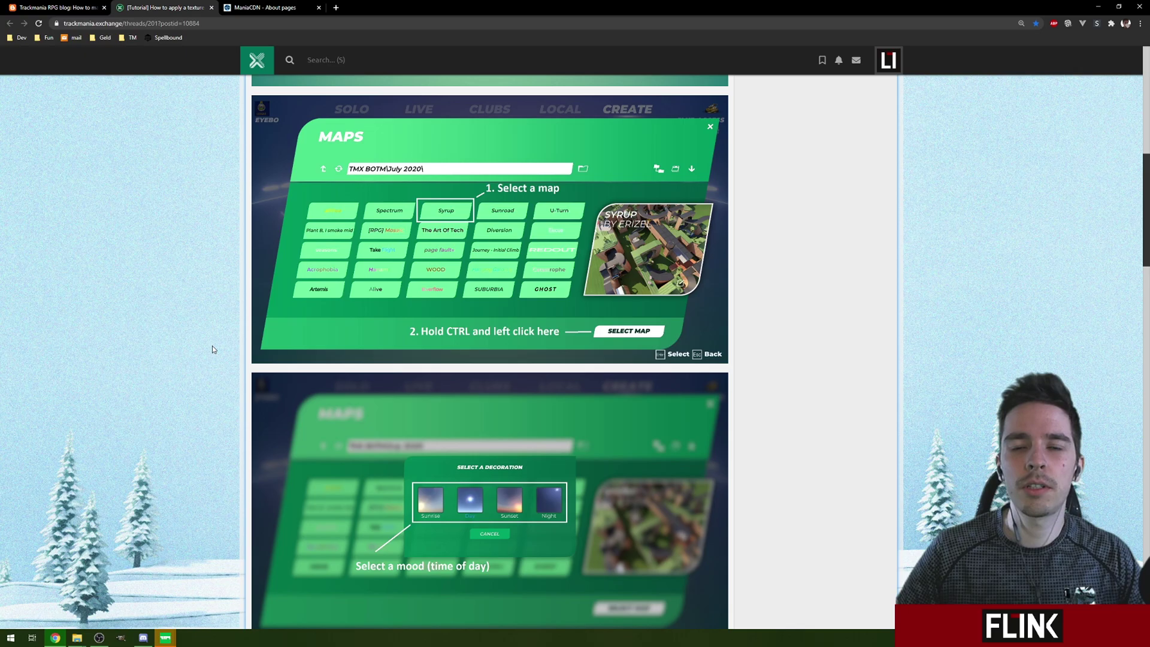
# Scroll past the decoration and Choose Skin screenshots to the replies, highlighting the DefaultTextures note.
pyautogui.scroll(-5, 212, 349)
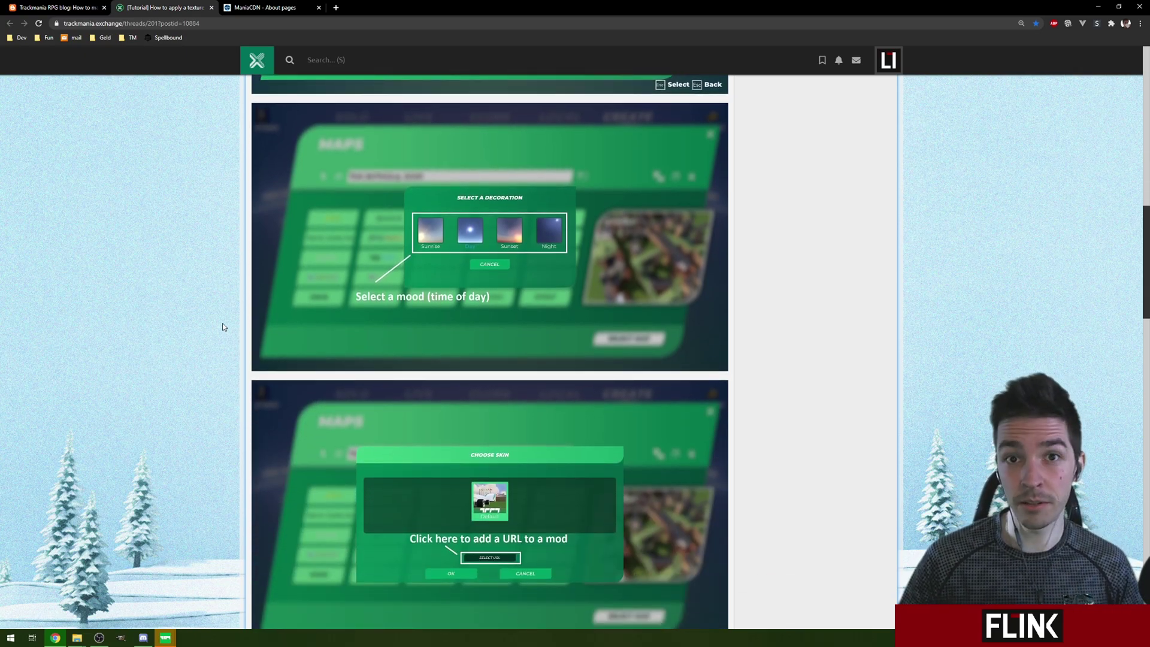
pyautogui.scroll(-15, 223, 327)
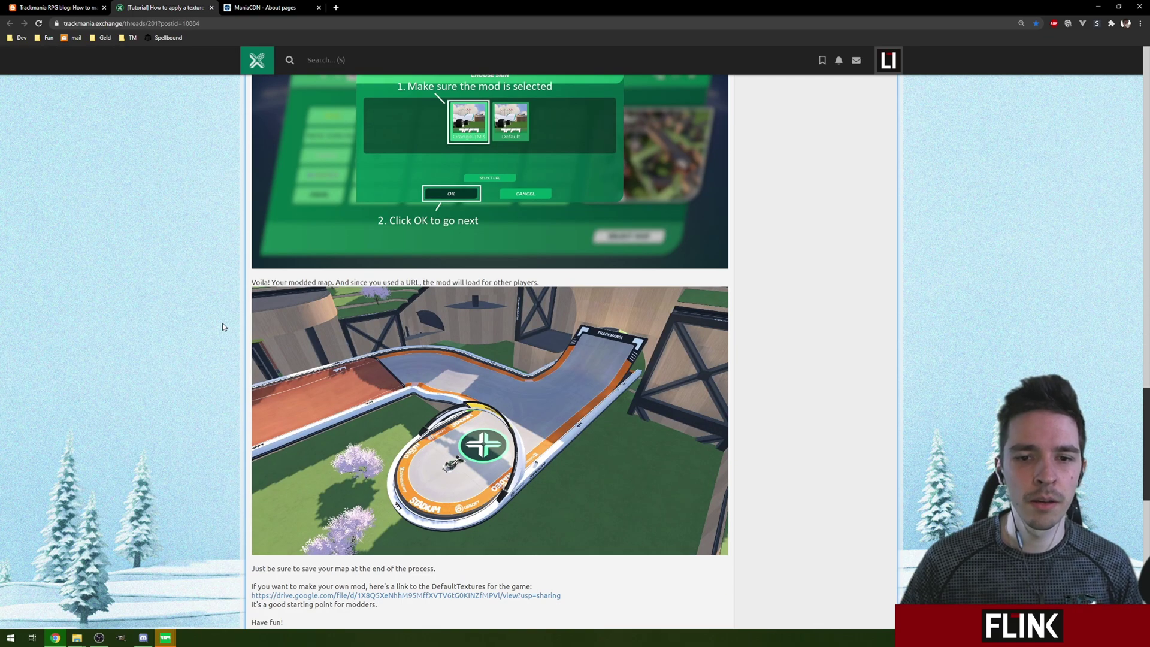
pyautogui.scroll(-2, 223, 327)
pyautogui.scroll(-2, 214, 332)
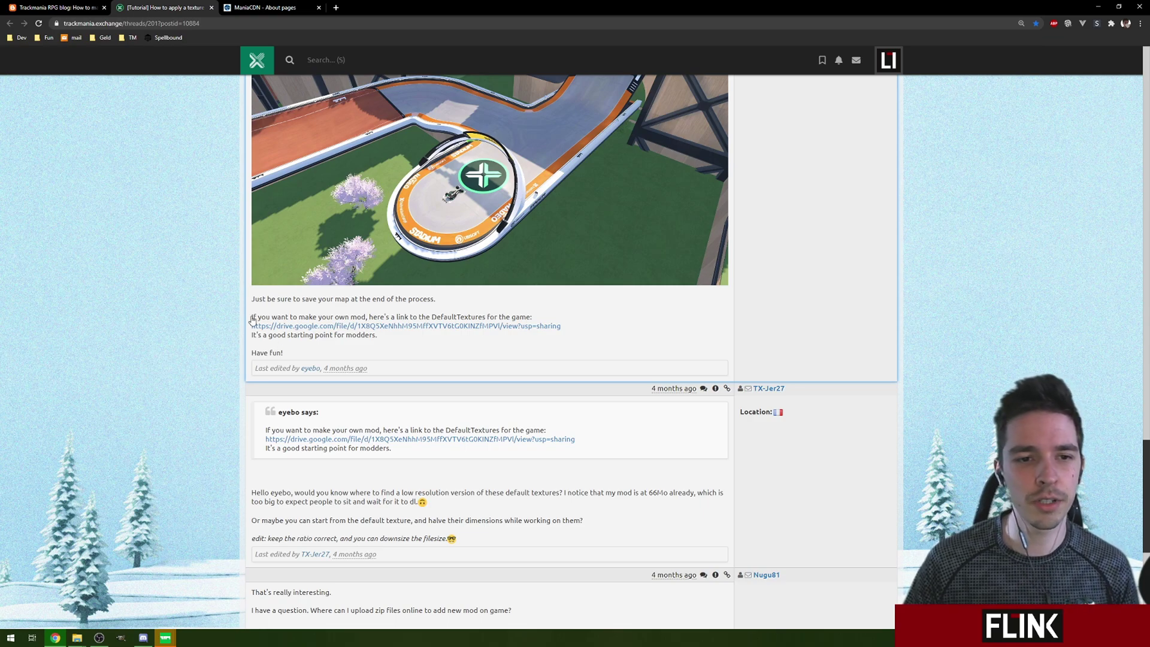
pyautogui.moveTo(589, 326)
pyautogui.mouseDown()
pyautogui.moveTo(244, 322)
pyautogui.moveTo(589, 326)
pyautogui.mouseUp()
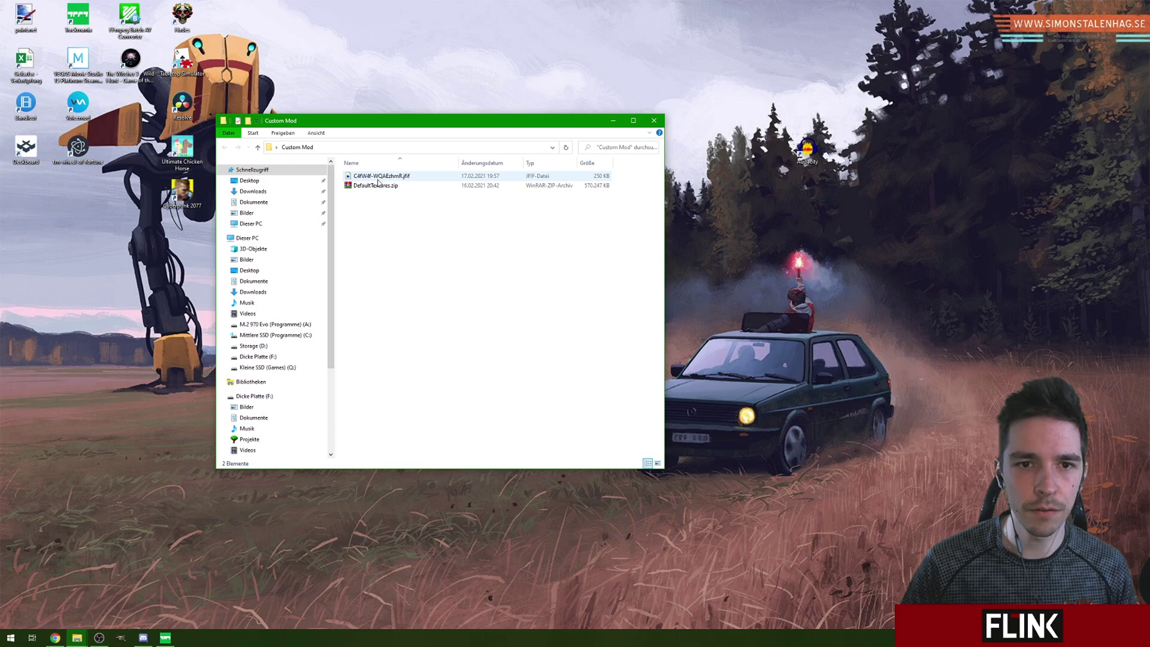
# Extract DefaultTextures.zip with WinRAR's 'Dateien entpacken…', then return to the tutorial in Chrome.
pyautogui.click(379, 185)
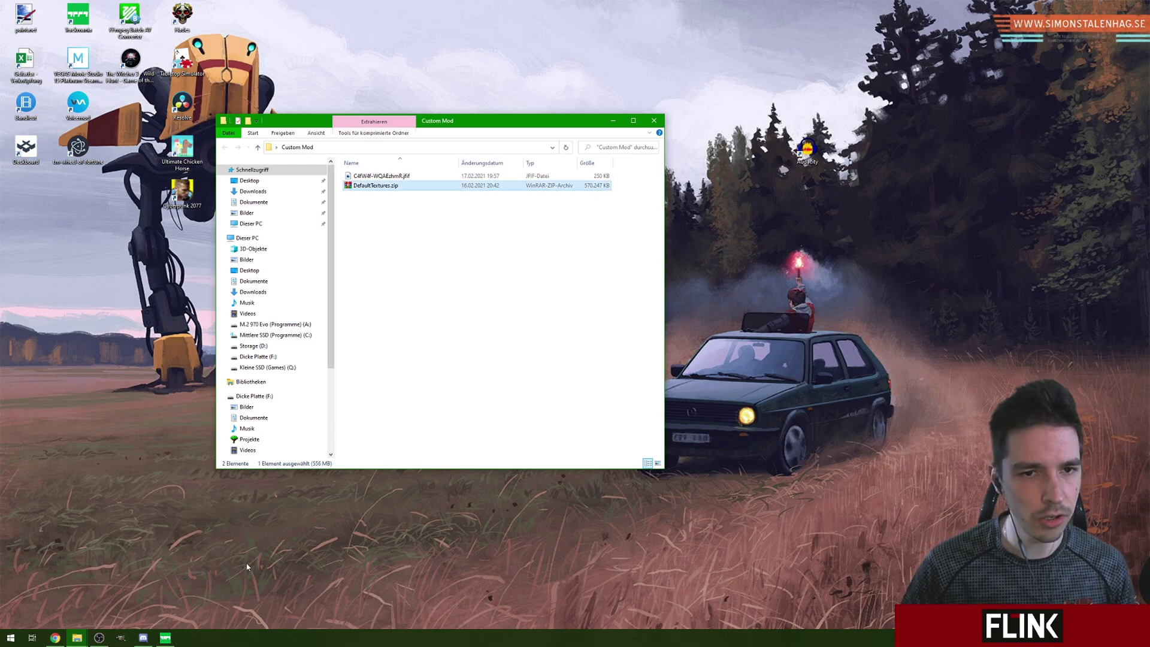
pyautogui.rightClick(375, 186)
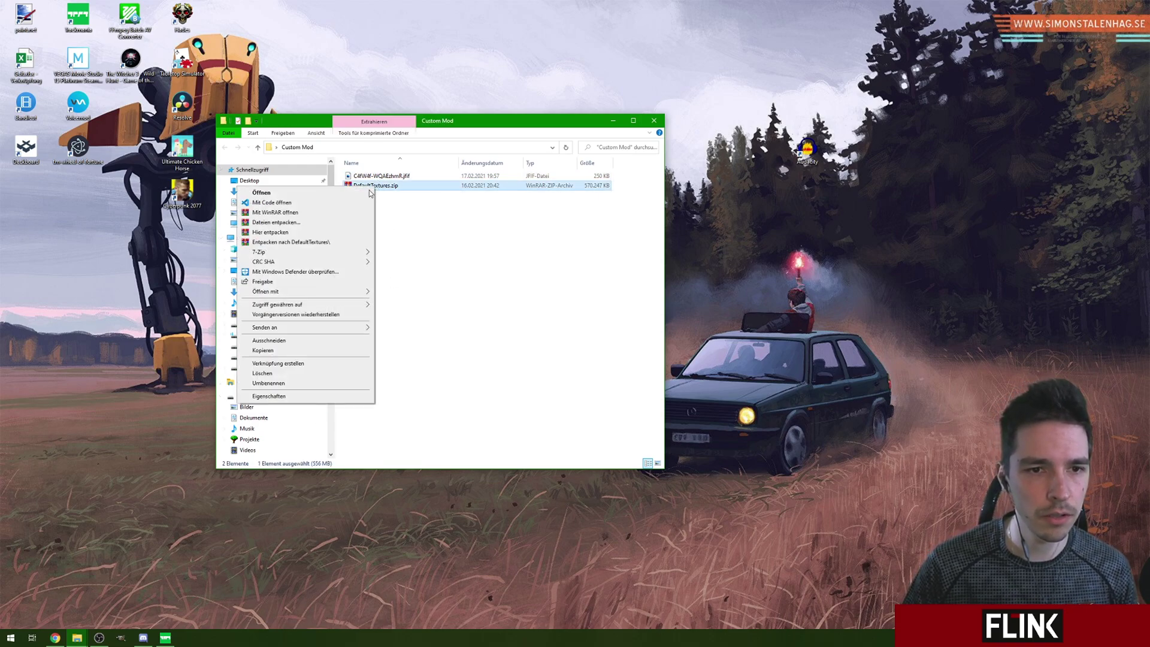
pyautogui.click(274, 232)
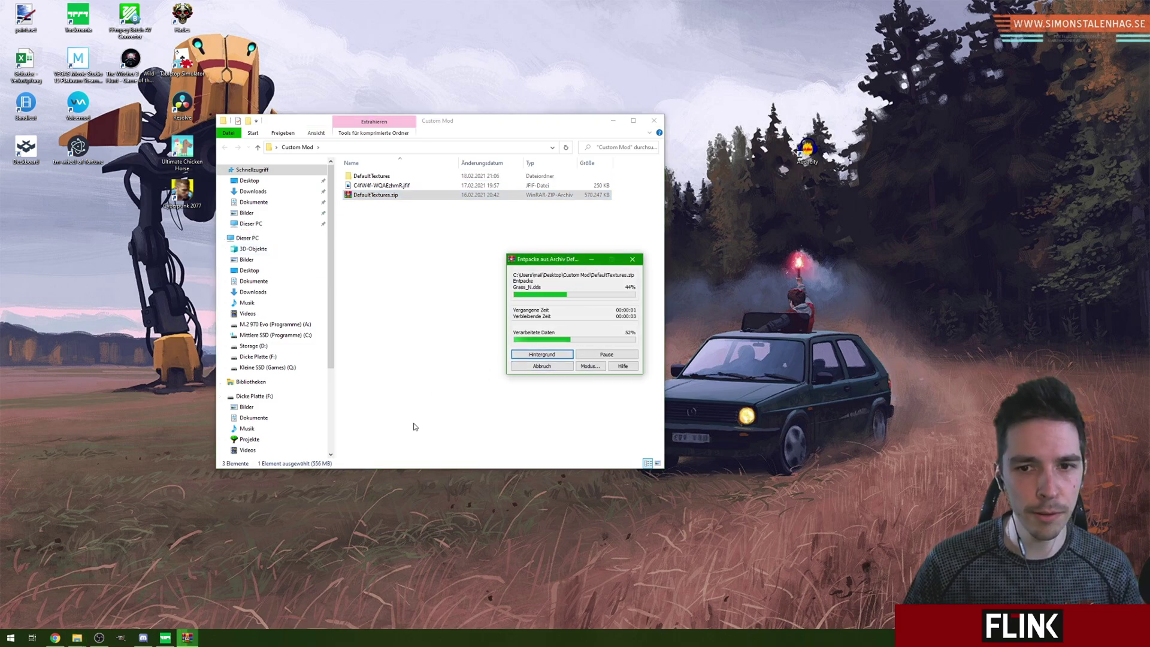
pyautogui.click(56, 637)
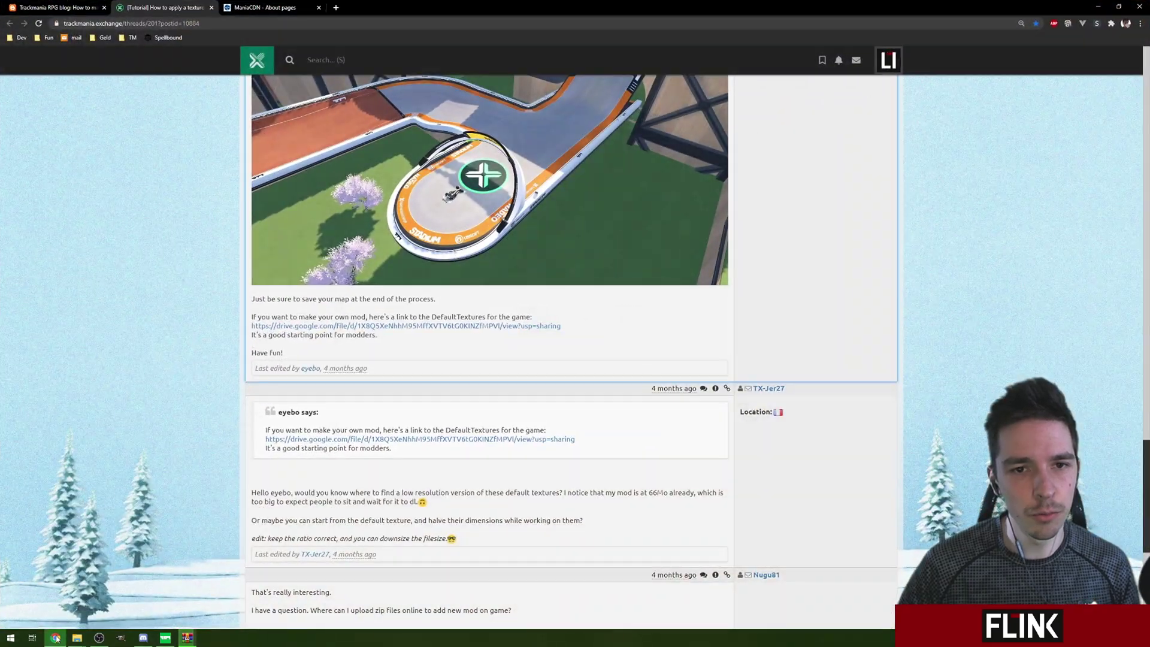
# In a new tab, look over the getpaint.net download page down to its Download table.
pyautogui.click(336, 8)
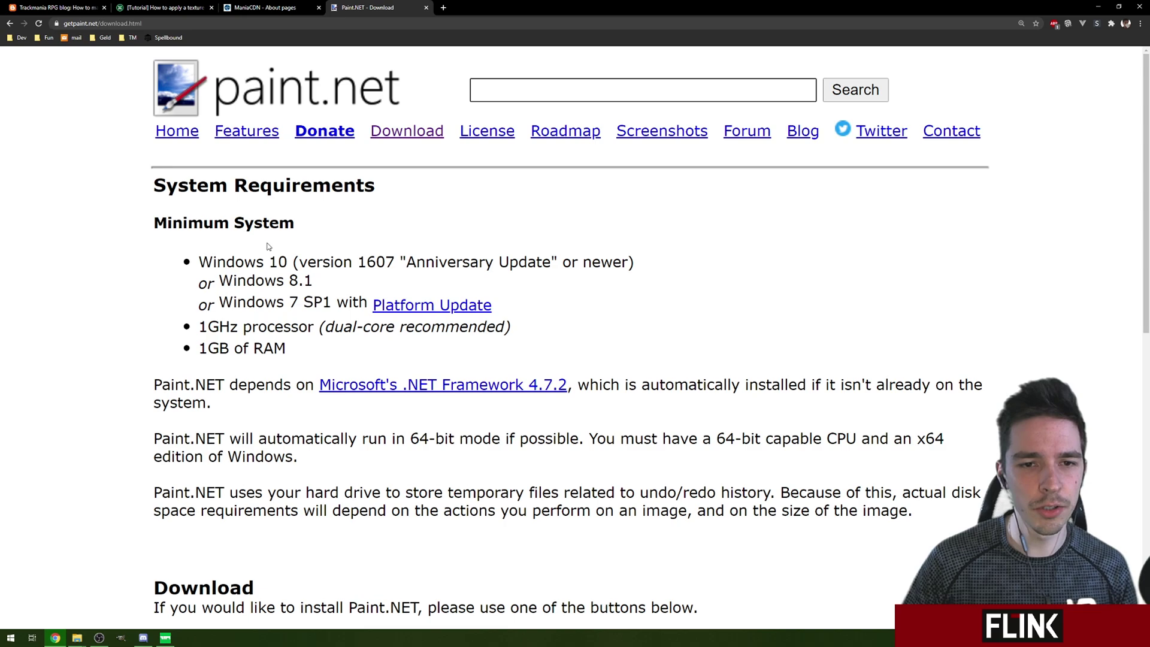
pyautogui.scroll(-2, 250, 267)
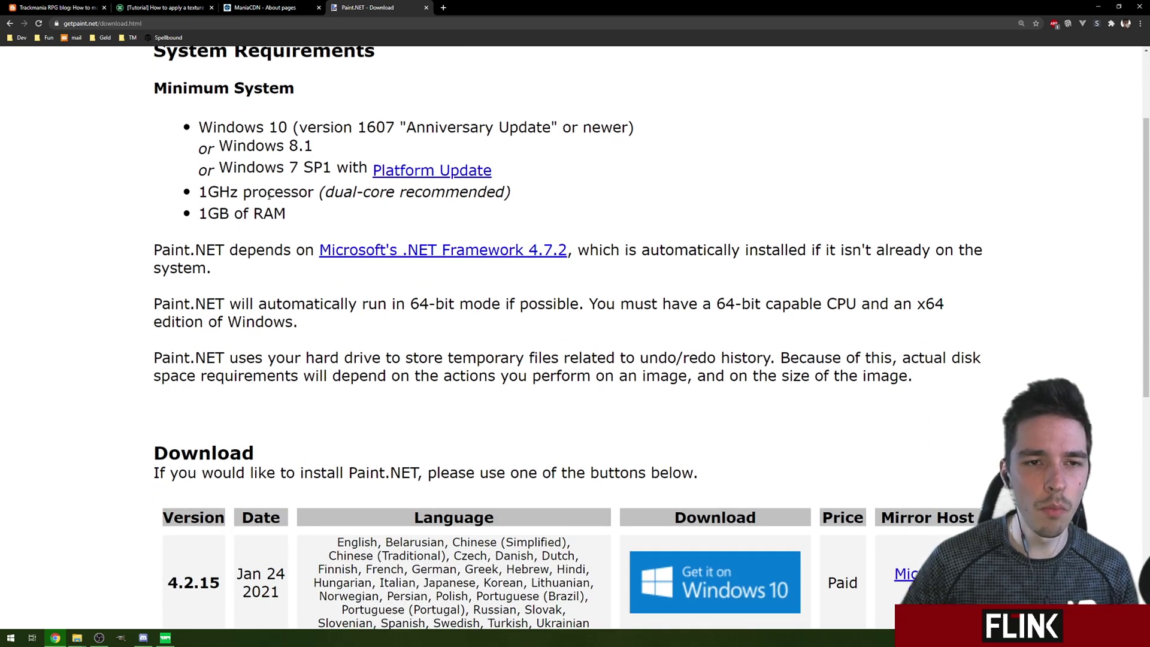
pyautogui.scroll(-6, 246, 205)
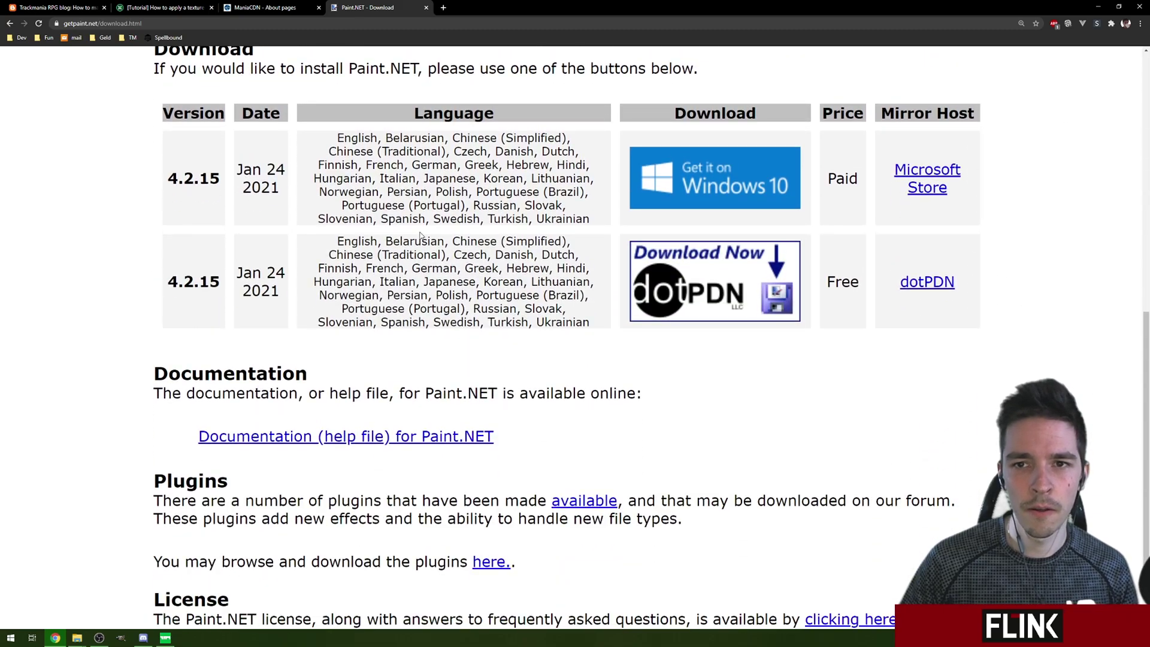
pyautogui.scroll(4, 419, 235)
pyautogui.scroll(-4, 419, 235)
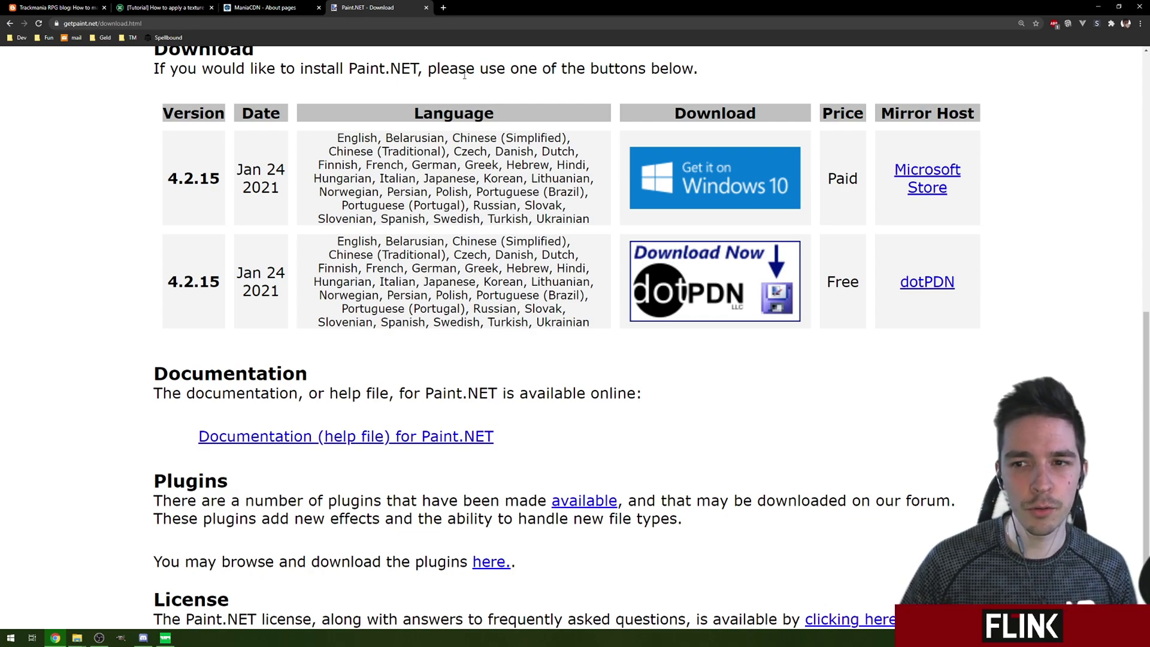
# Close the download tab, minimise Chrome and launch paint.net from its desktop shortcut.
pyautogui.click(427, 7)
pyautogui.click(1098, 7)
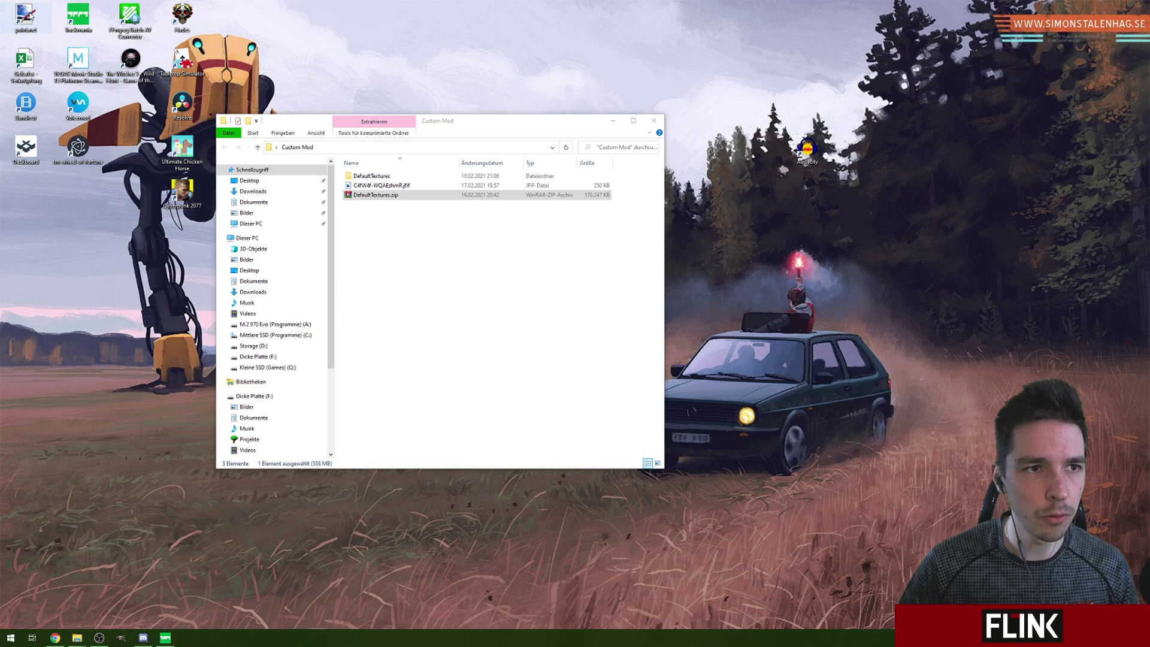
pyautogui.click(25, 18)
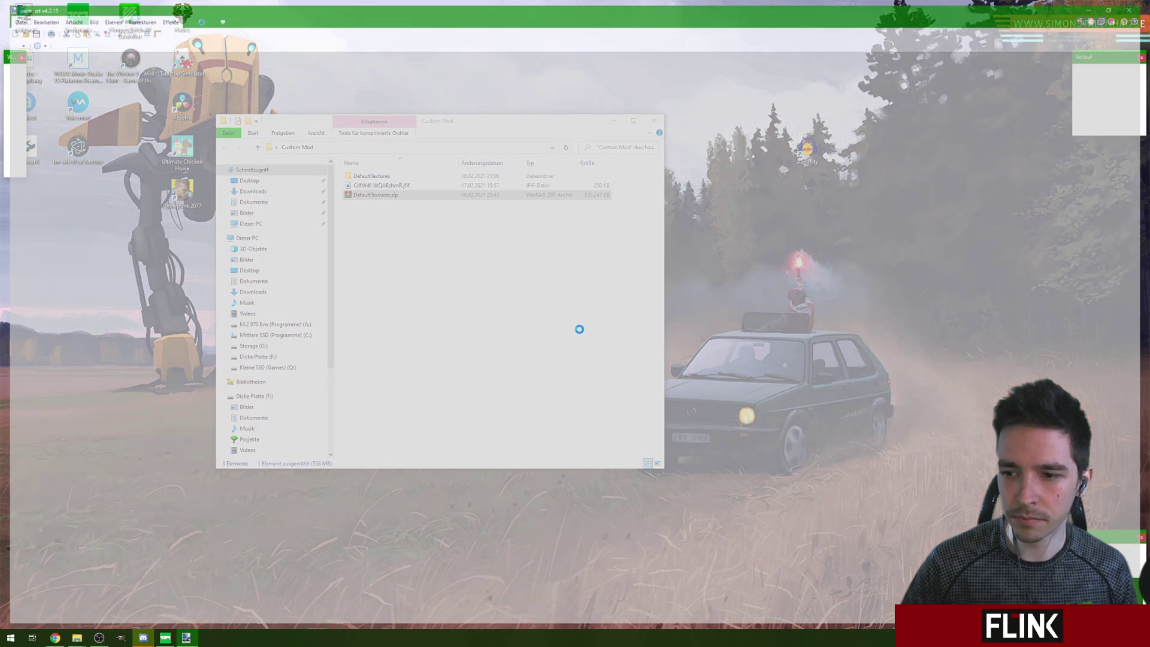
# Open DefaultTextures > Image and scroll the 257 .dds files to locate RoadIce_D.dds.
pyautogui.doubleClick(795, 201)
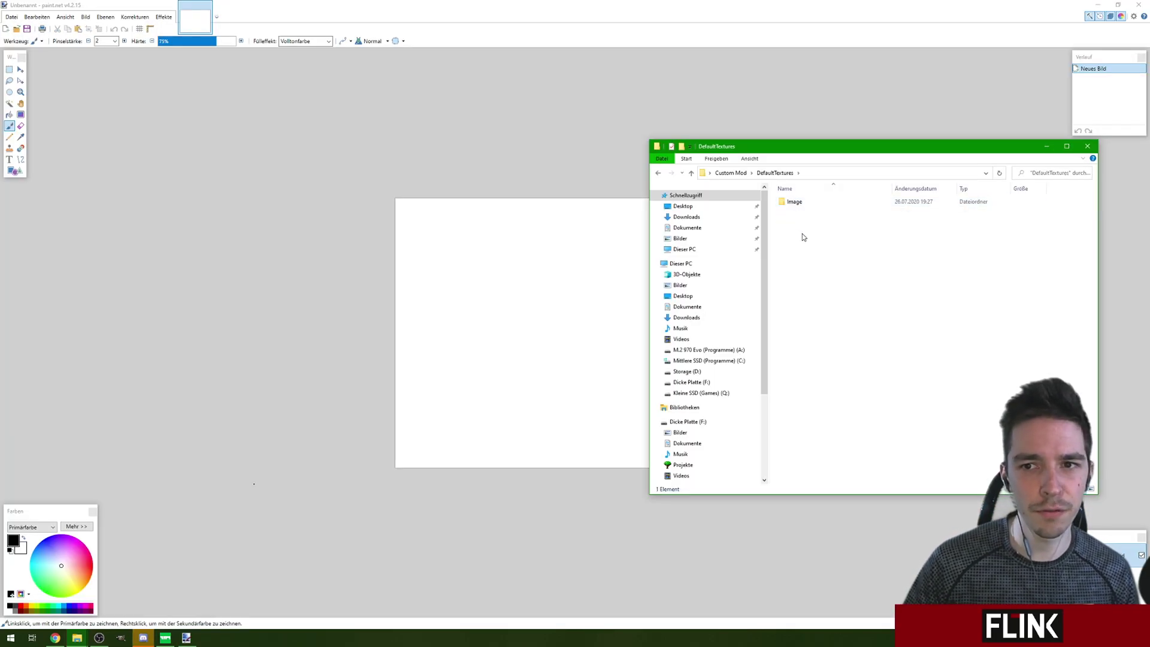
pyautogui.doubleClick(792, 201)
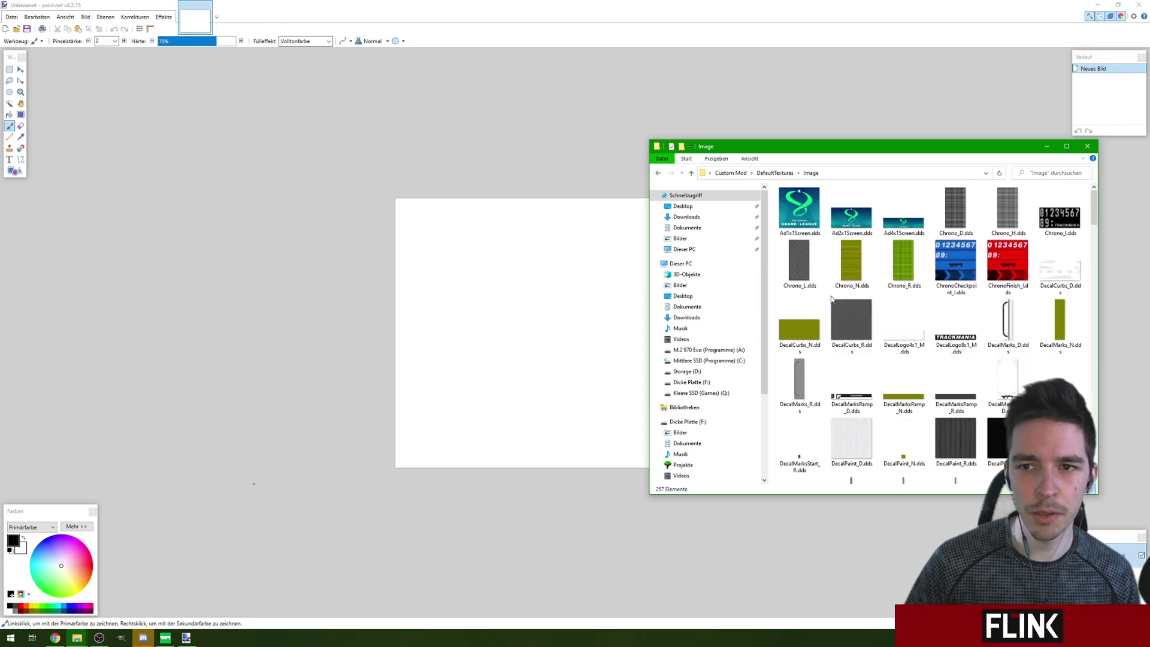
pyautogui.moveTo(846, 149); pyautogui.dragTo(808, 125)
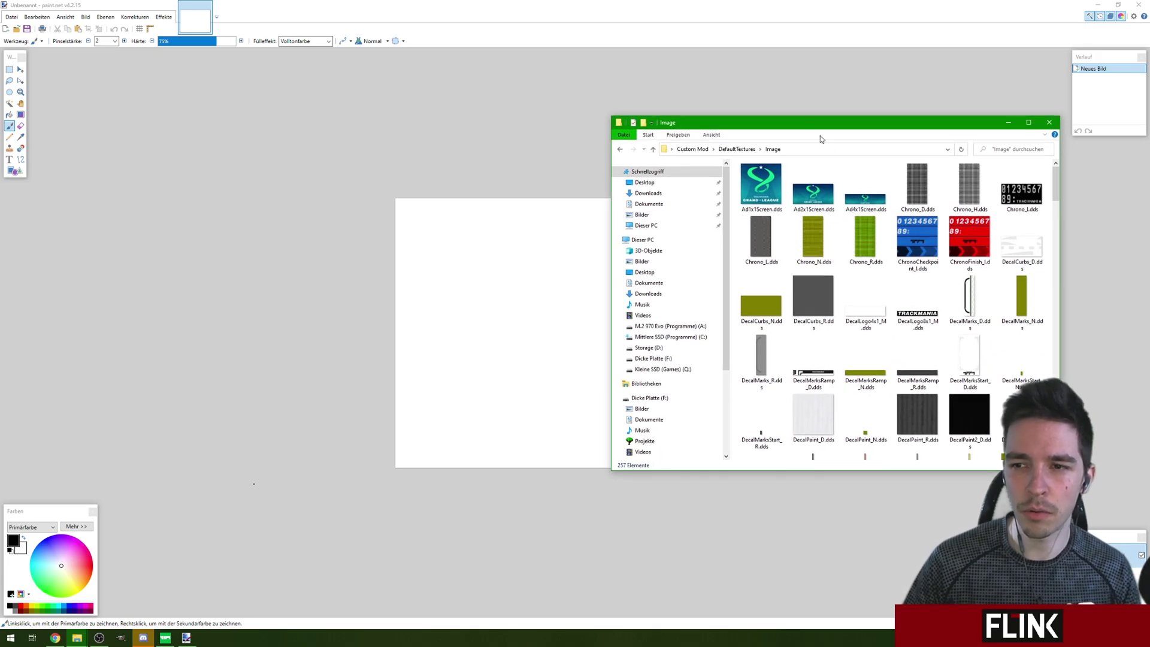
pyautogui.scroll(-10, 913, 242)
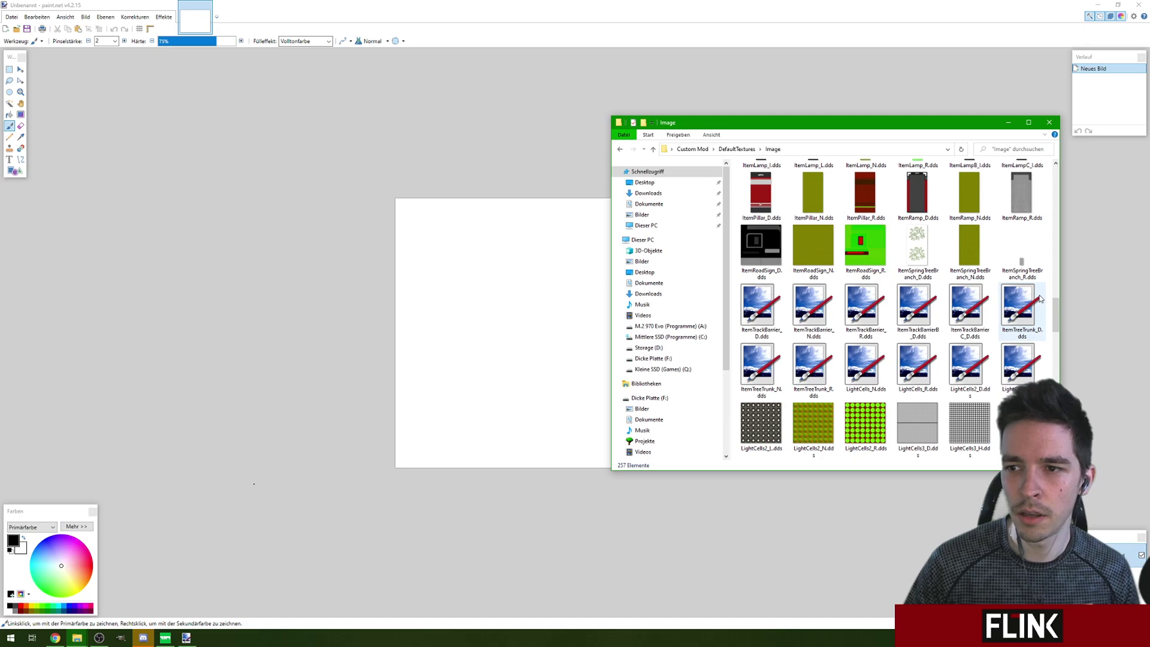
pyautogui.moveTo(1057, 319); pyautogui.dragTo(1057, 385)
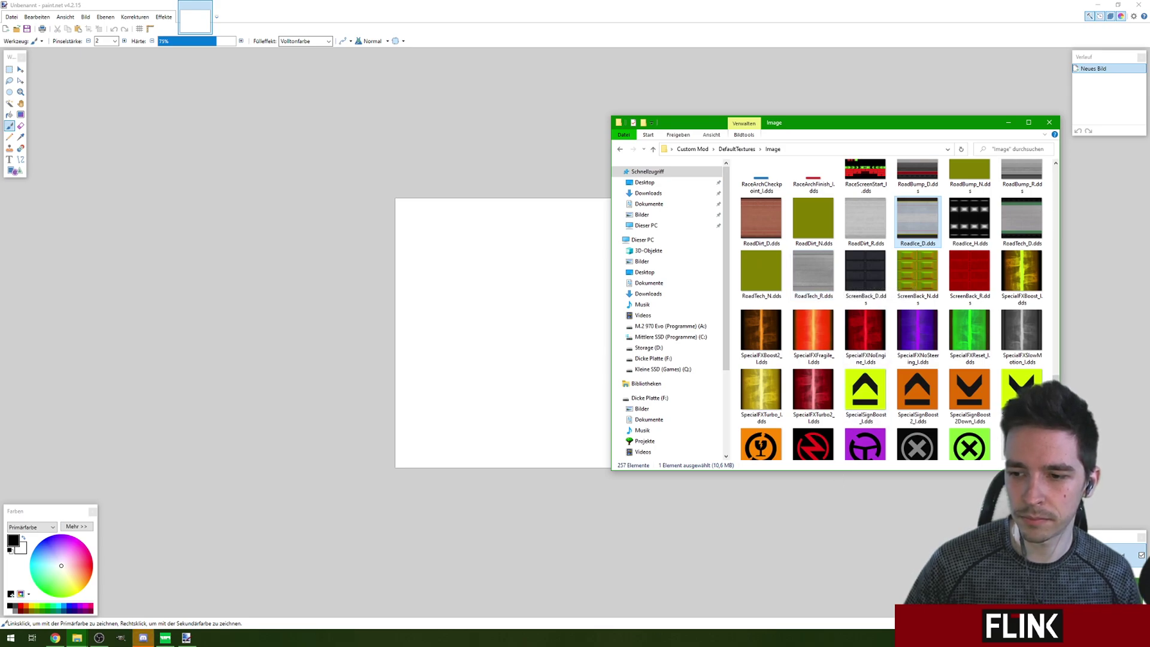
# Open RoadIce_D.dds and the snowy .jfif photo in Paint.NET as two separate images.
pyautogui.moveTo(923, 215)
pyautogui.mouseDown()
pyautogui.moveTo(457, 321)
pyautogui.moveTo(518, 343)
pyautogui.mouseUp()
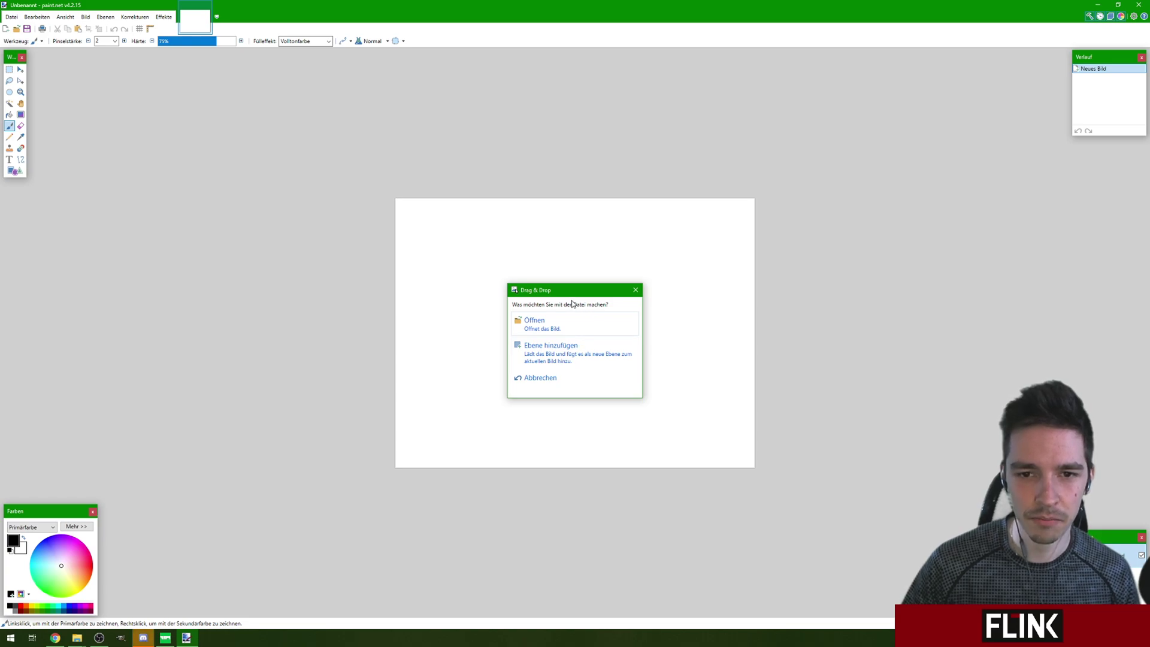
pyautogui.click(532, 329)
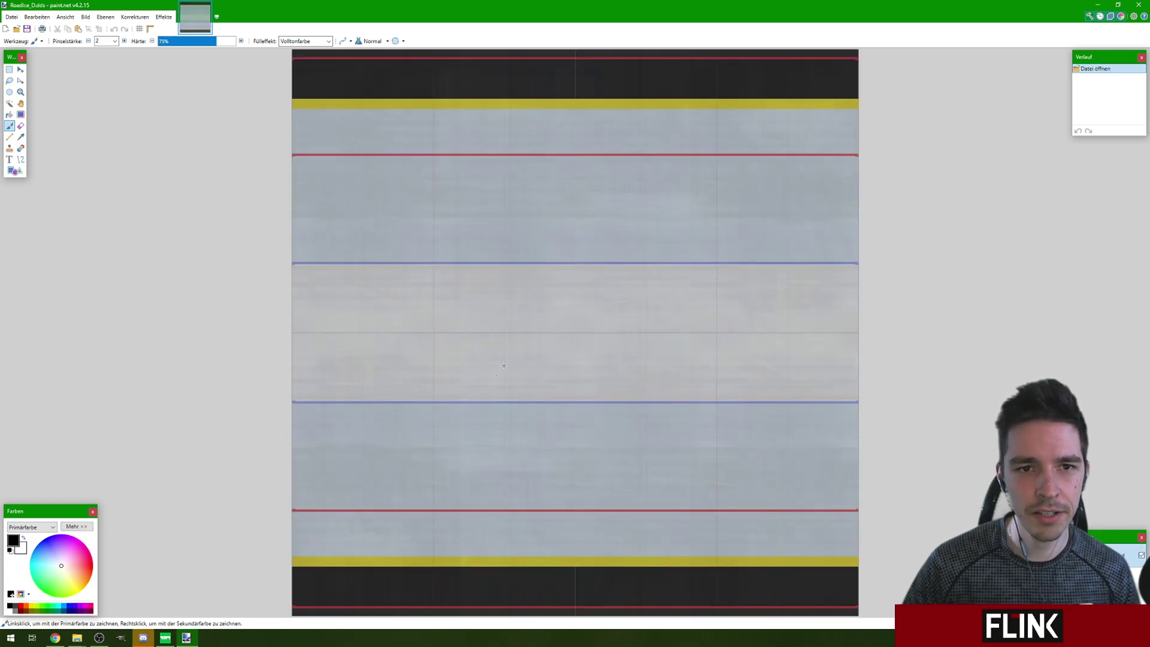
pyautogui.hotkey('alt', 'Tab')
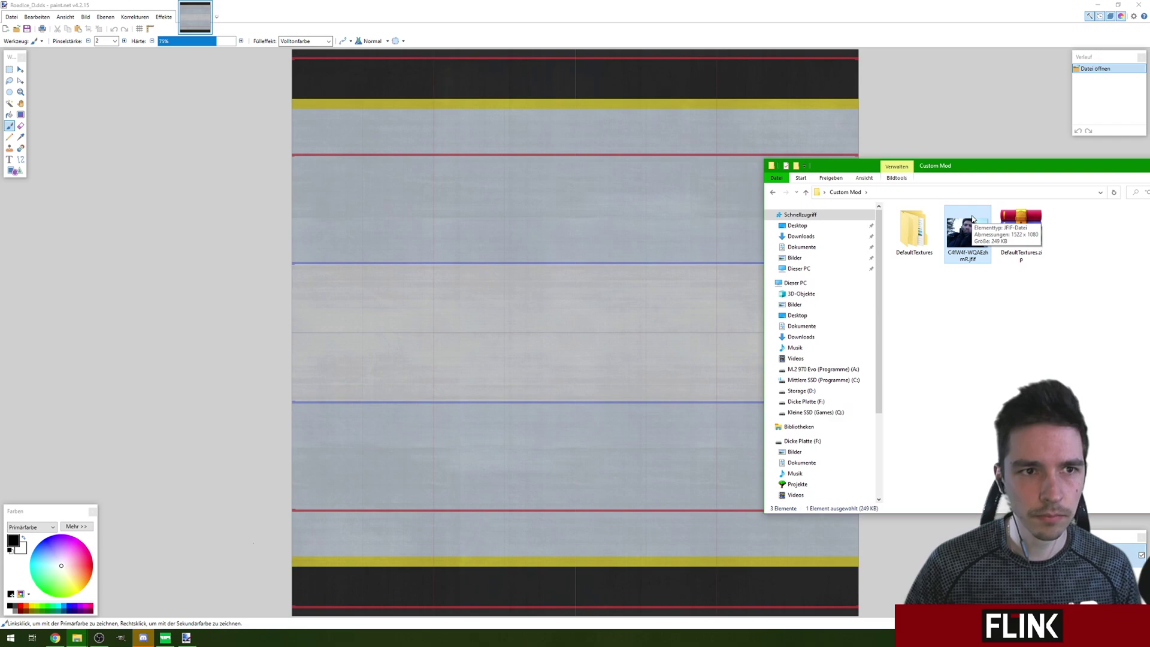
pyautogui.click(962, 345)
pyautogui.moveTo(970, 238); pyautogui.dragTo(536, 331)
pyautogui.click(529, 321)
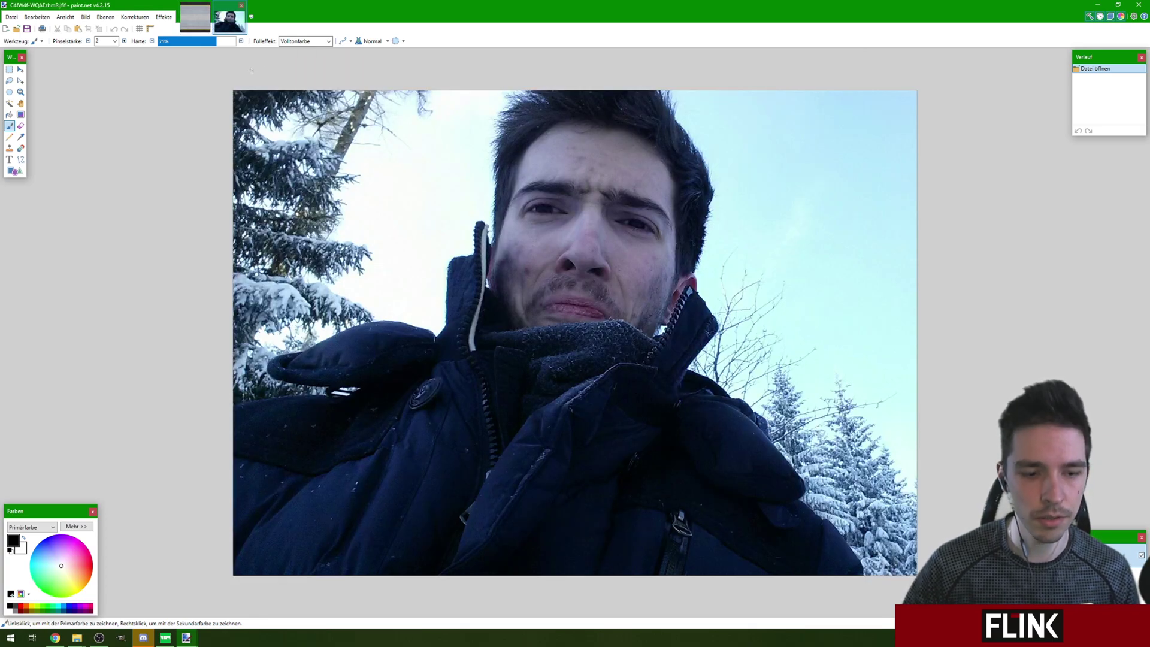
# Paste the photo onto RoadIce_D.dds, rotate it upright and place it in the upper road band.
pyautogui.click(189, 17)
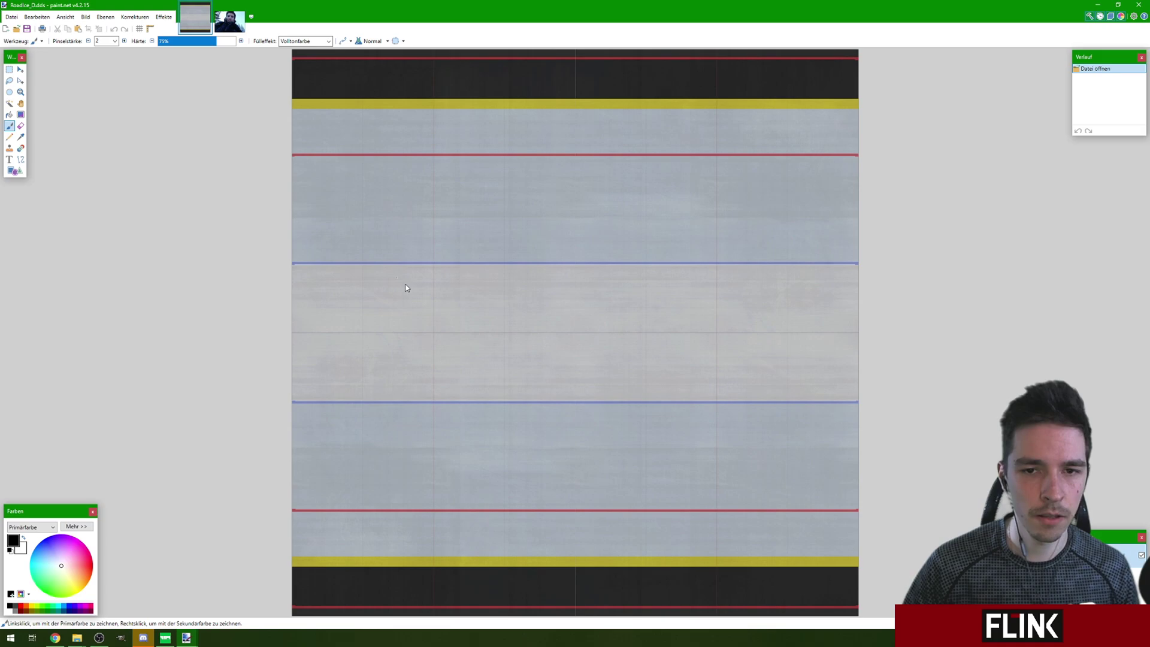
pyautogui.hotkey('ctrl', 'v')
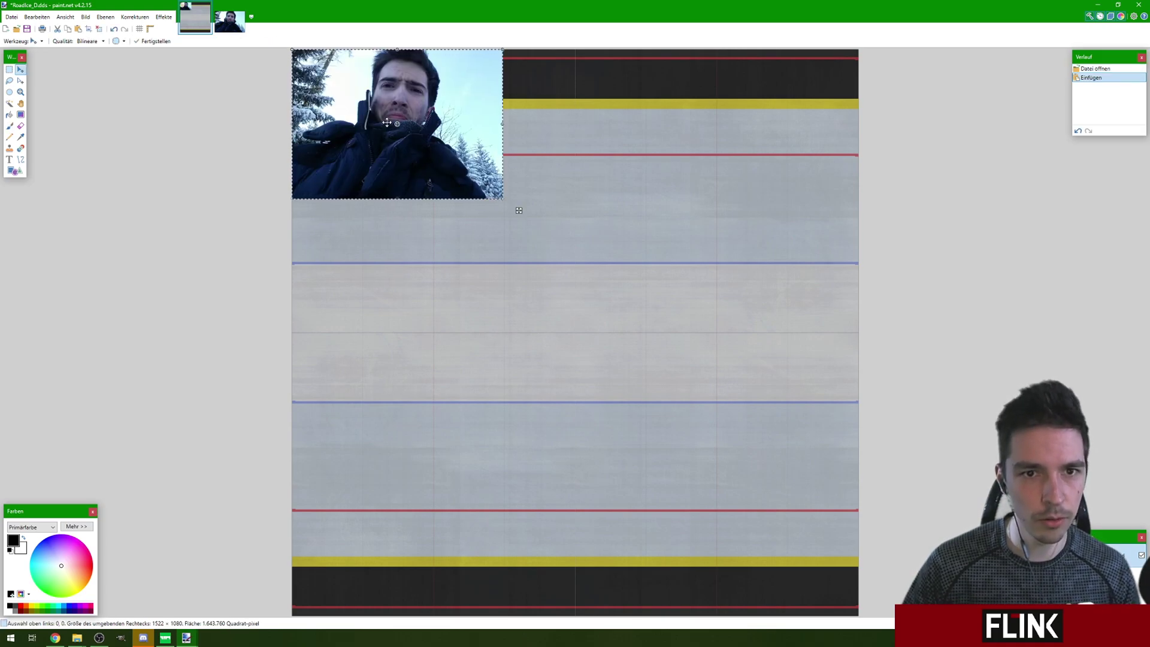
pyautogui.moveTo(387, 122); pyautogui.dragTo(602, 407)
pyautogui.moveTo(583, 330); pyautogui.dragTo(657, 330)
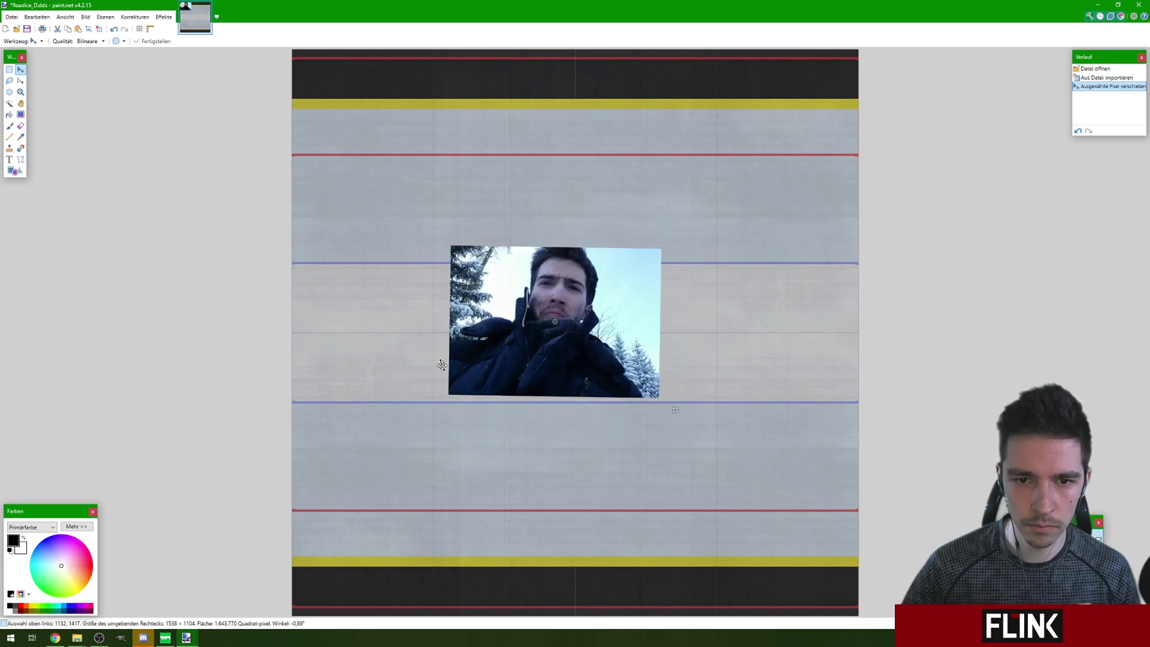
pyautogui.moveTo(505, 359); pyautogui.dragTo(529, 223)
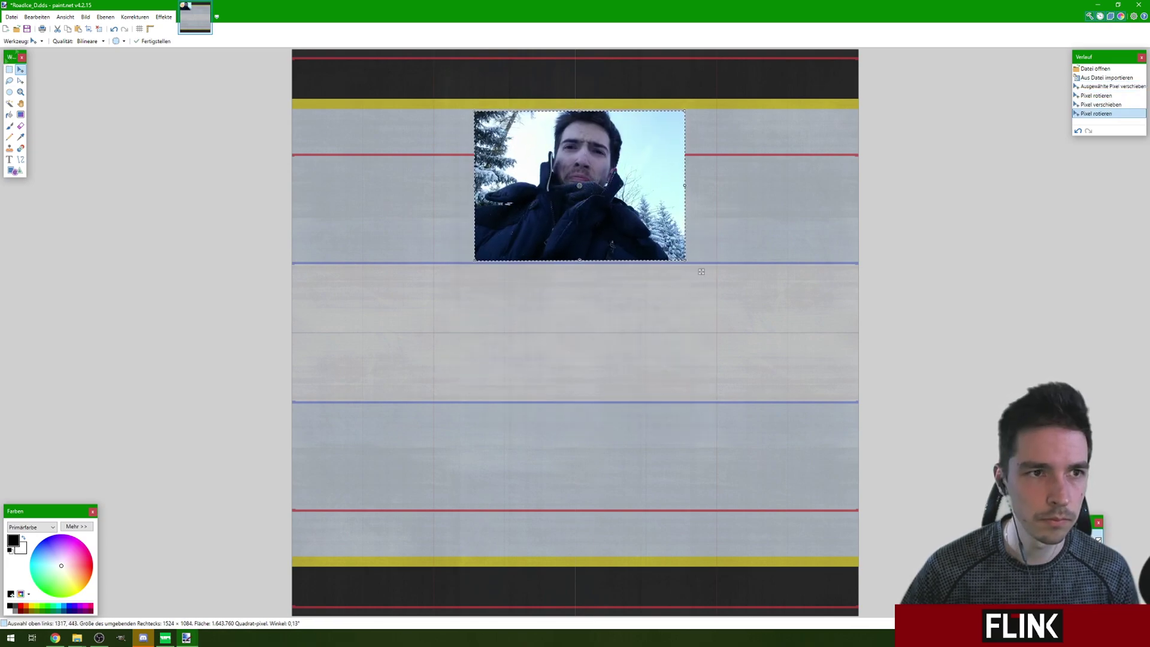
# Erase the photo's sky and trees, then merge its layer into the road texture.
pyautogui.click(20, 126)
pyautogui.moveTo(479, 173)
pyautogui.mouseDown()
pyautogui.moveTo(527, 174)
pyautogui.moveTo(551, 99)
pyautogui.moveTo(497, 138)
pyautogui.mouseUp()
pyautogui.moveTo(493, 196); pyautogui.dragTo(503, 180)
pyautogui.moveTo(616, 103)
pyautogui.mouseDown()
pyautogui.moveTo(635, 185)
pyautogui.moveTo(671, 222)
pyautogui.moveTo(661, 129)
pyautogui.moveTo(612, 103)
pyautogui.mouseUp()
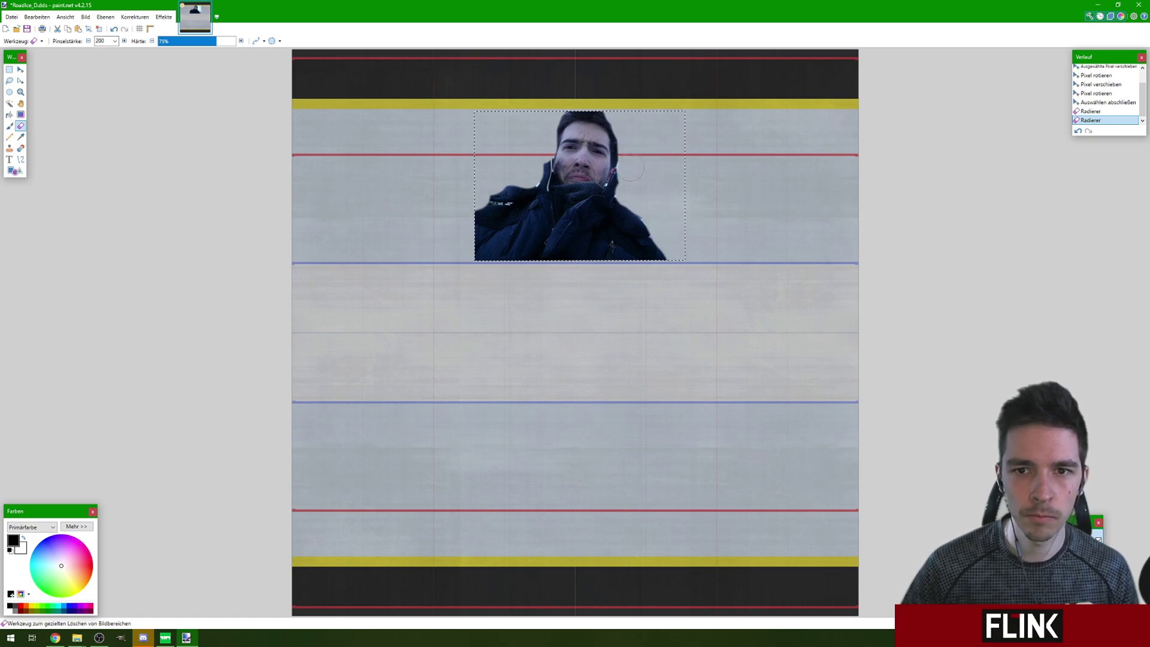
pyautogui.hotkey('ctrl', 'm')
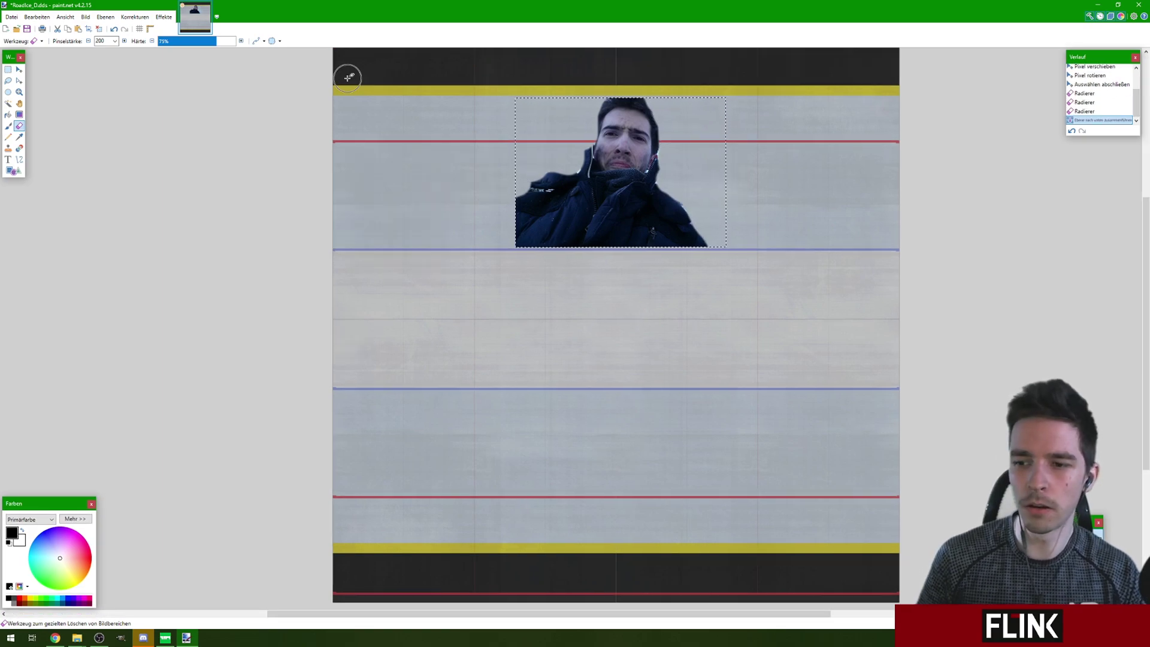
# Save the texture as RoadIce_D.dds in Custom Mod\DefaultTextures\Image.
pyautogui.click(11, 18)
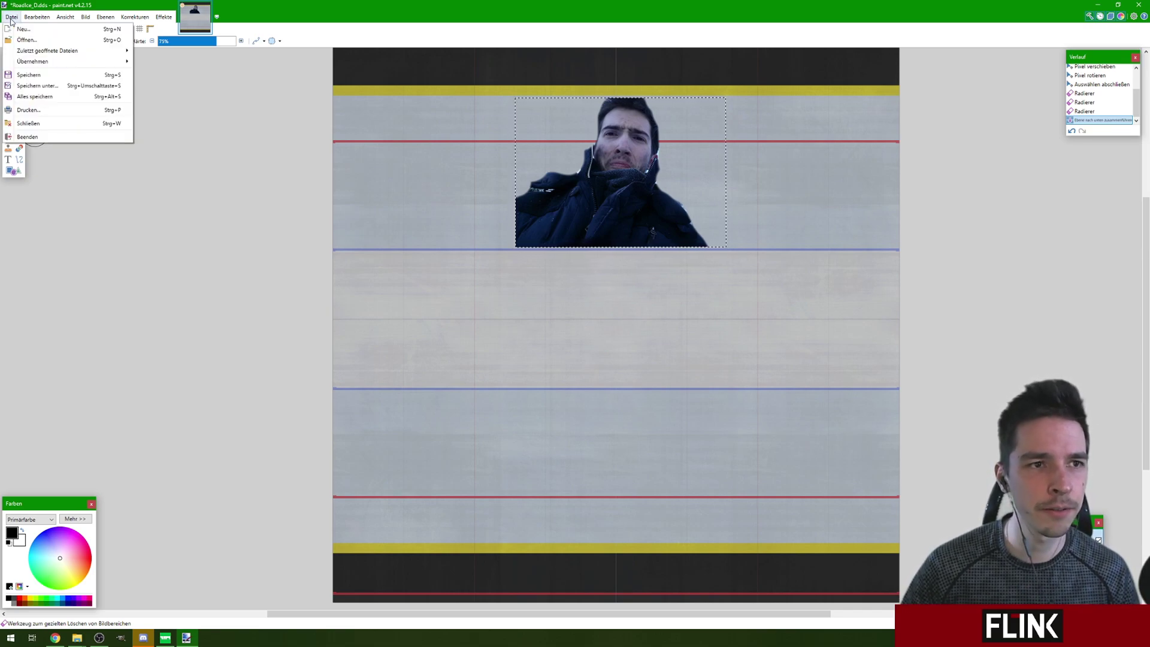
pyautogui.click(33, 88)
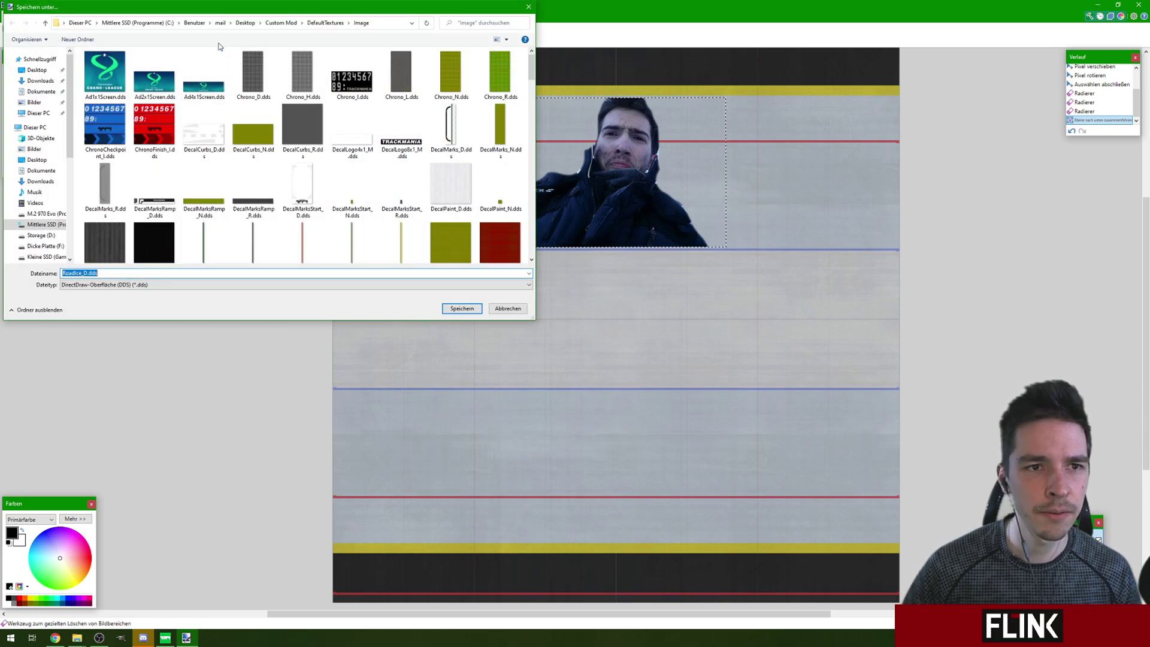
pyautogui.moveTo(193, 21); pyautogui.dragTo(243, 30)
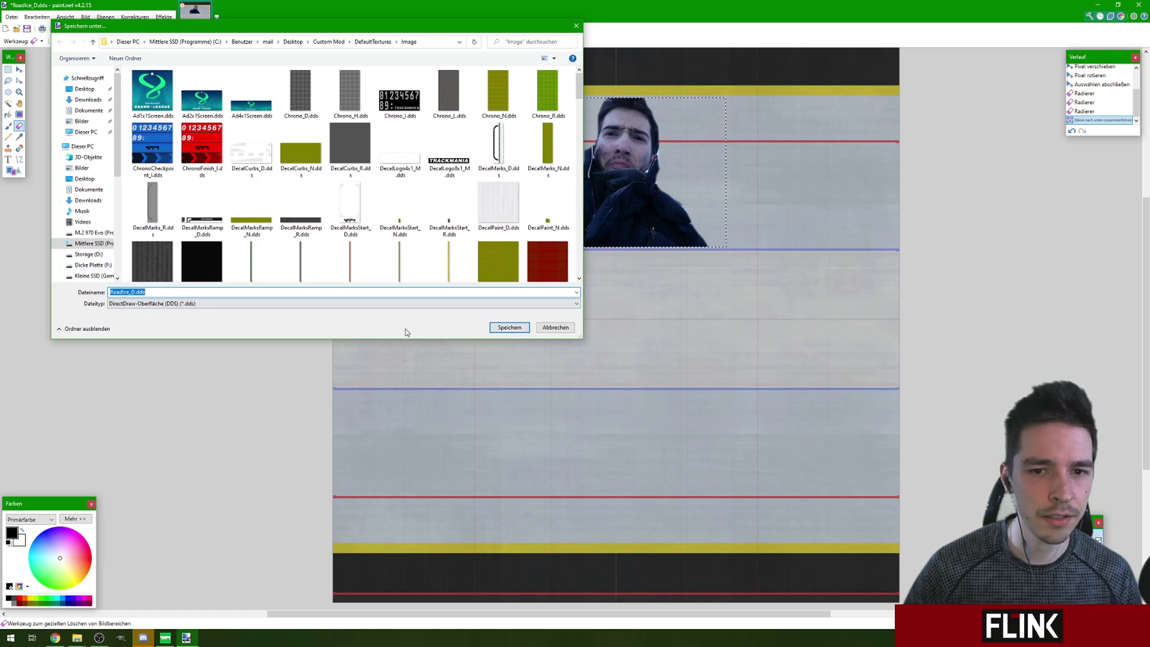
pyautogui.click(508, 328)
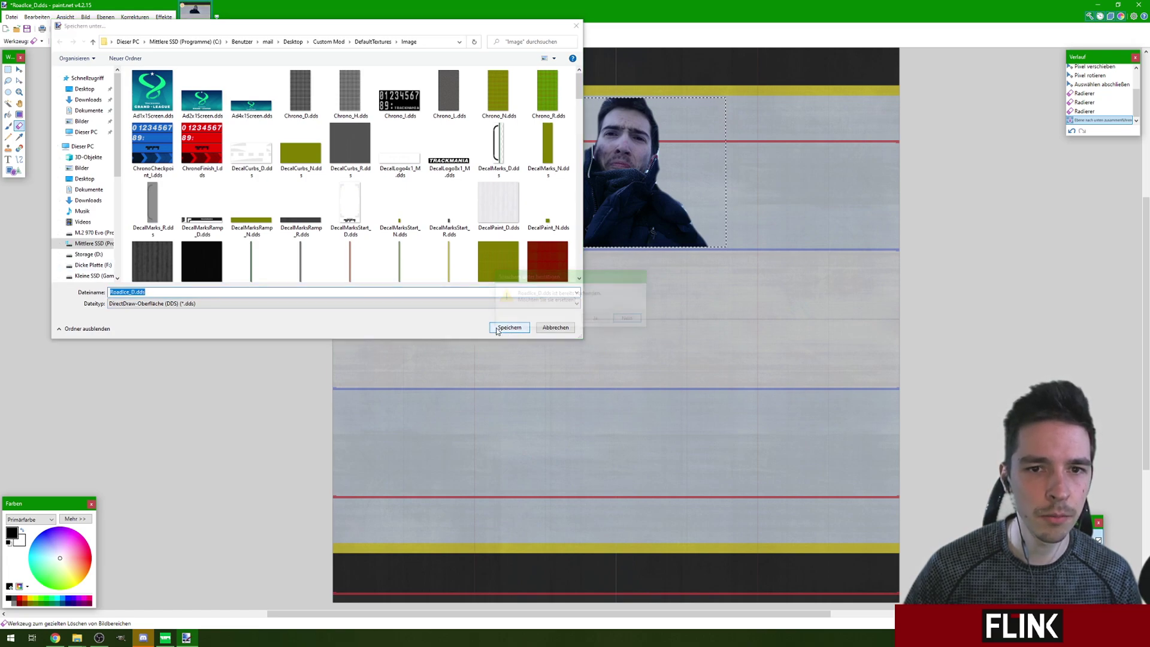
# Overwrite the original file, keeping BC3 (Linear, DXT5) compression with mip maps.
pyautogui.click(594, 319)
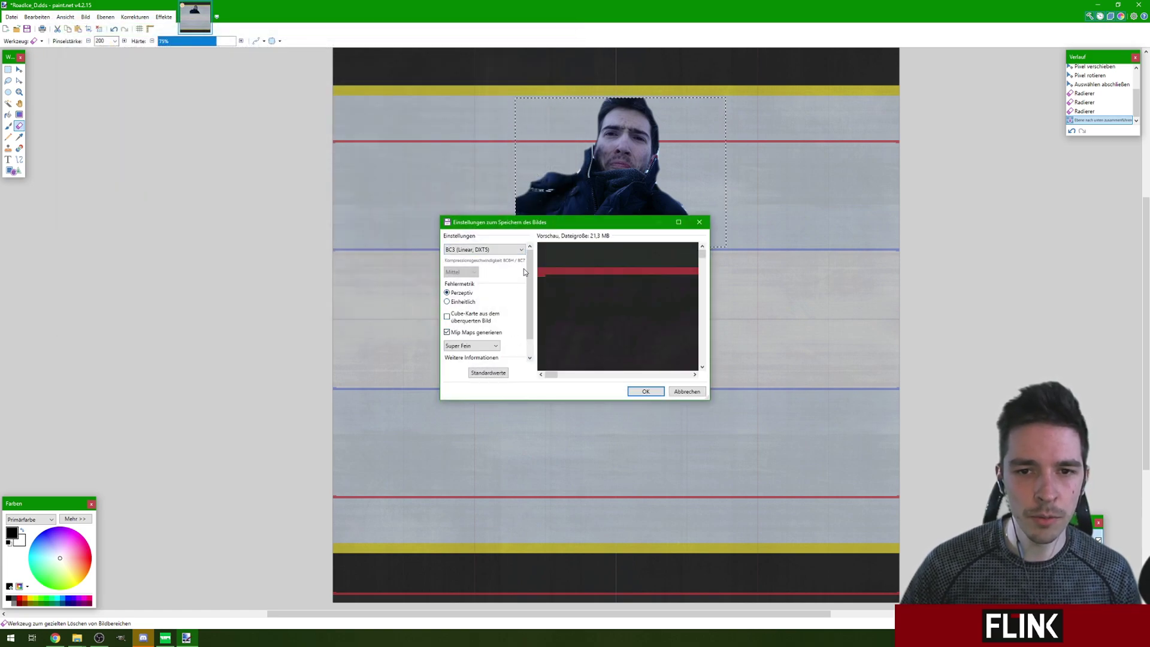
pyautogui.scroll(-2, 521, 258)
pyautogui.scroll(2, 524, 254)
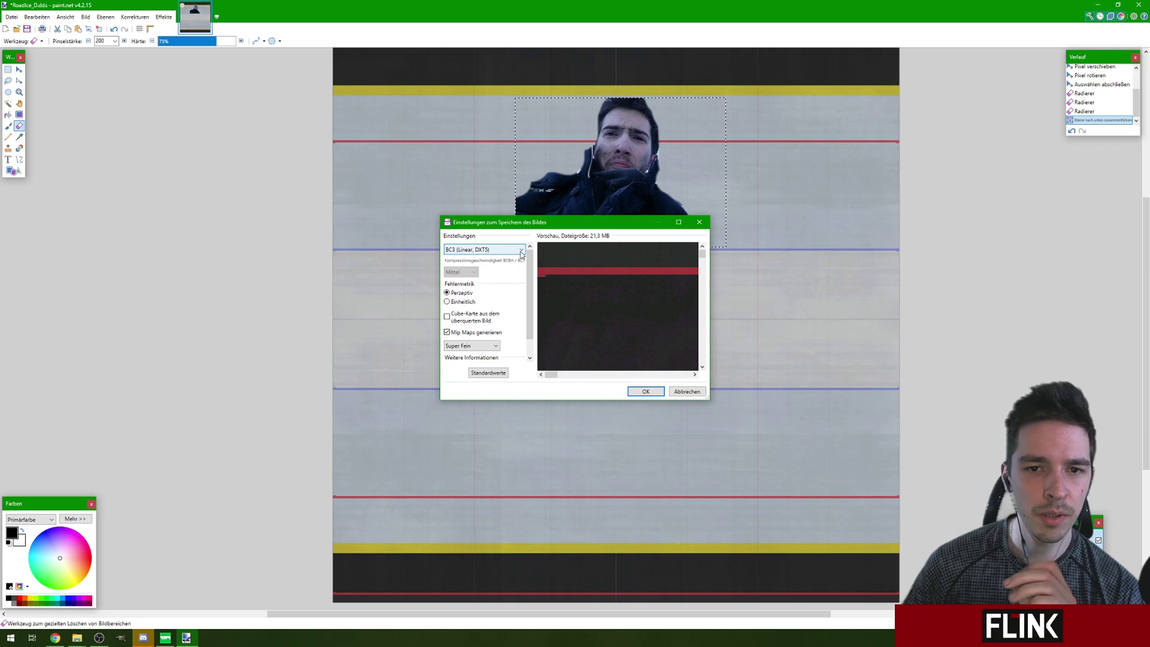
pyautogui.click(521, 251)
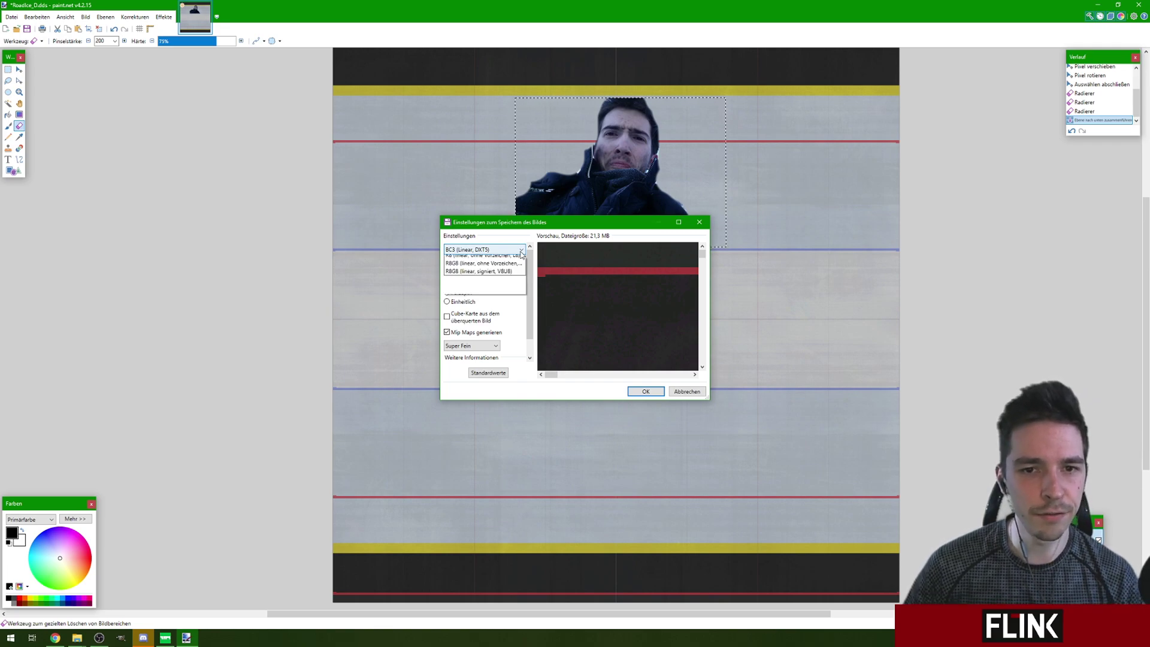
pyautogui.click(521, 250)
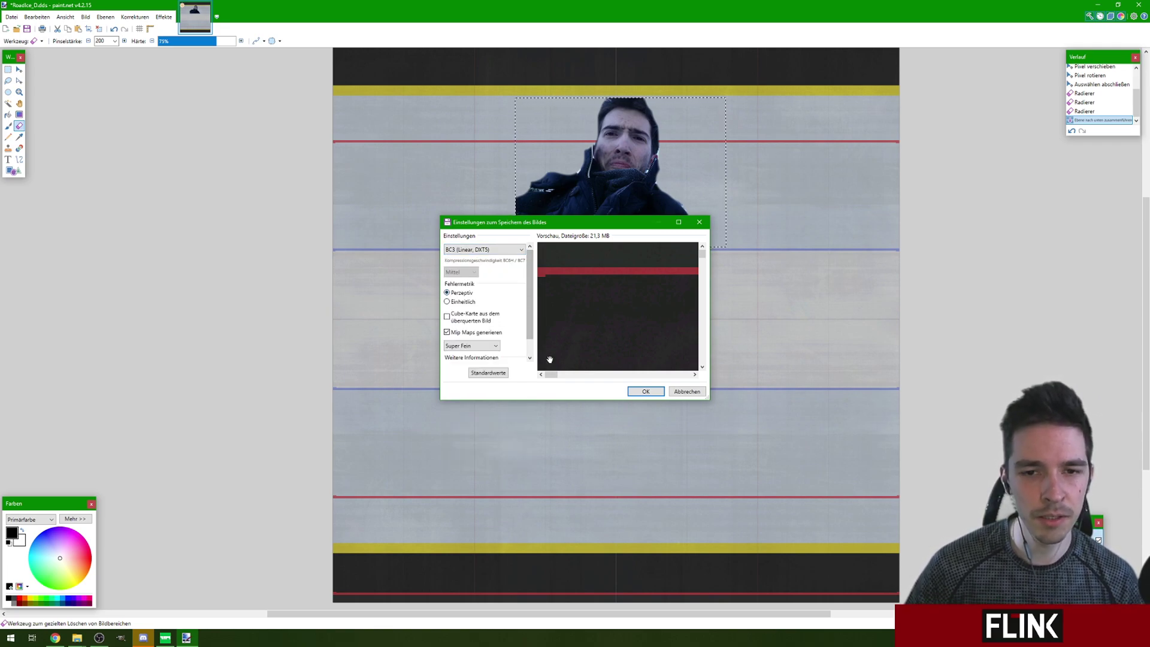
pyautogui.moveTo(441, 400); pyautogui.dragTo(390, 444)
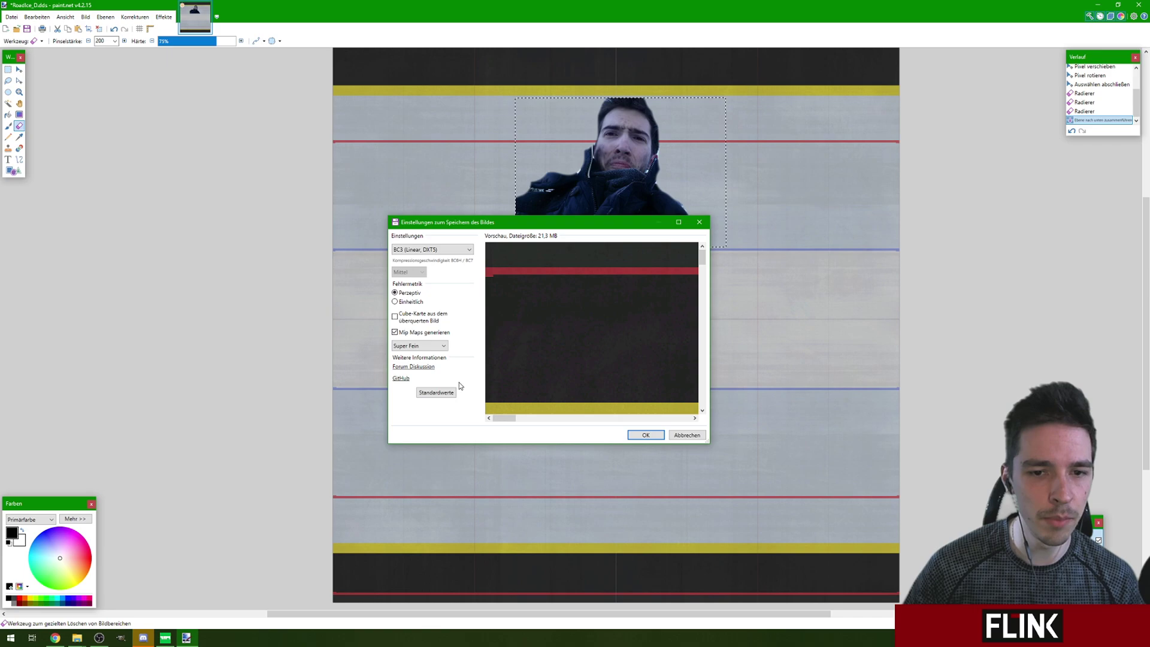
pyautogui.click(645, 435)
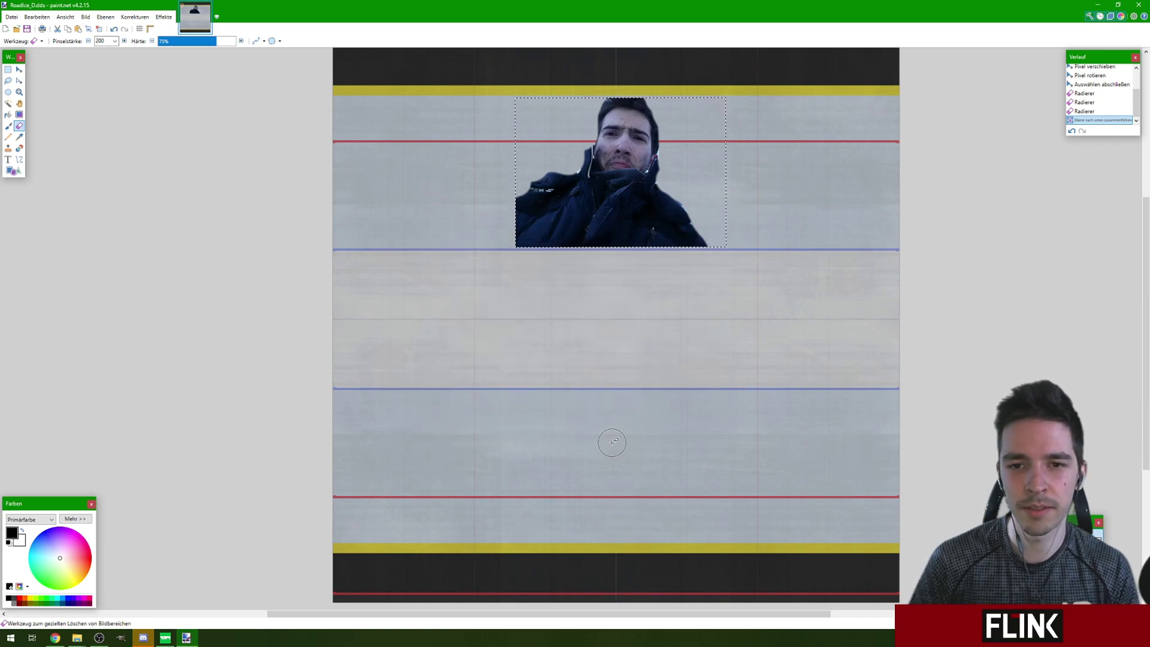
# Close Paint.NET and check the edited RoadIce_D.dds in Custom Mod > DefaultTextures > Image.
pyautogui.hotkey('alt', 'F4')
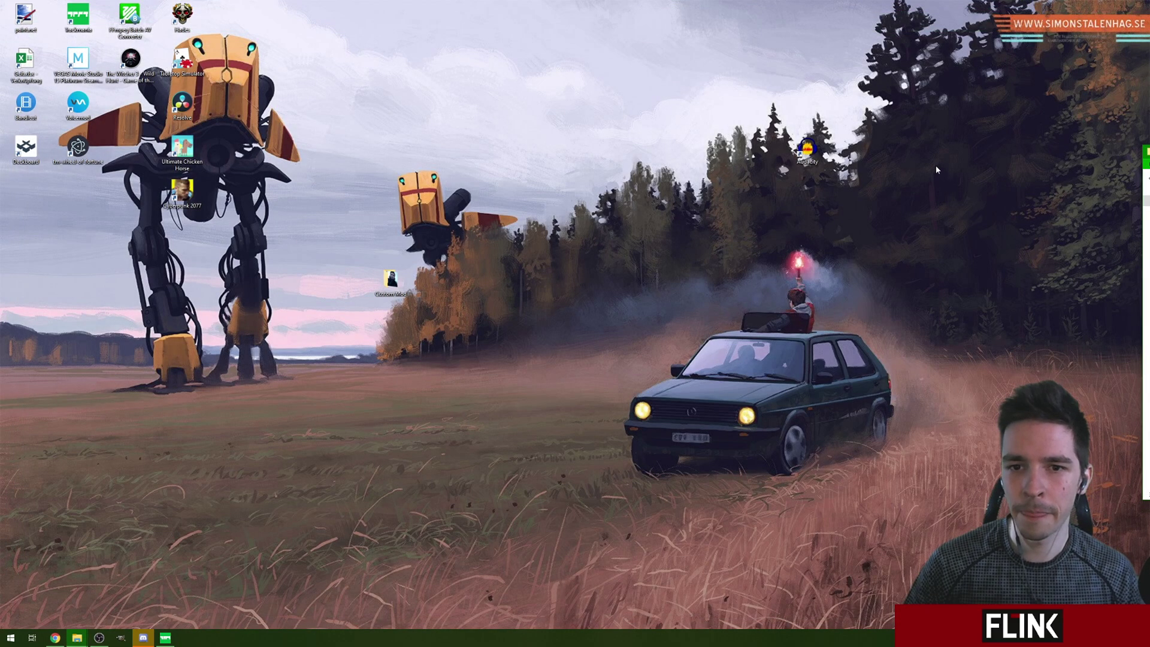
pyautogui.doubleClick(390, 279)
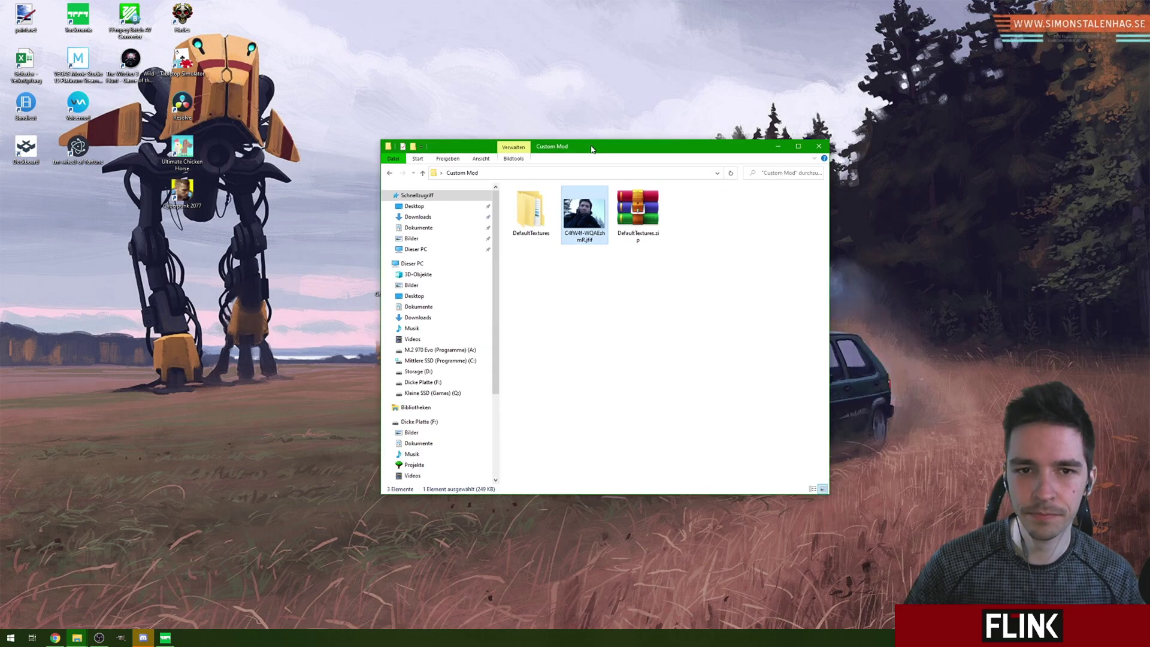
pyautogui.doubleClick(438, 230)
pyautogui.doubleClick(425, 219)
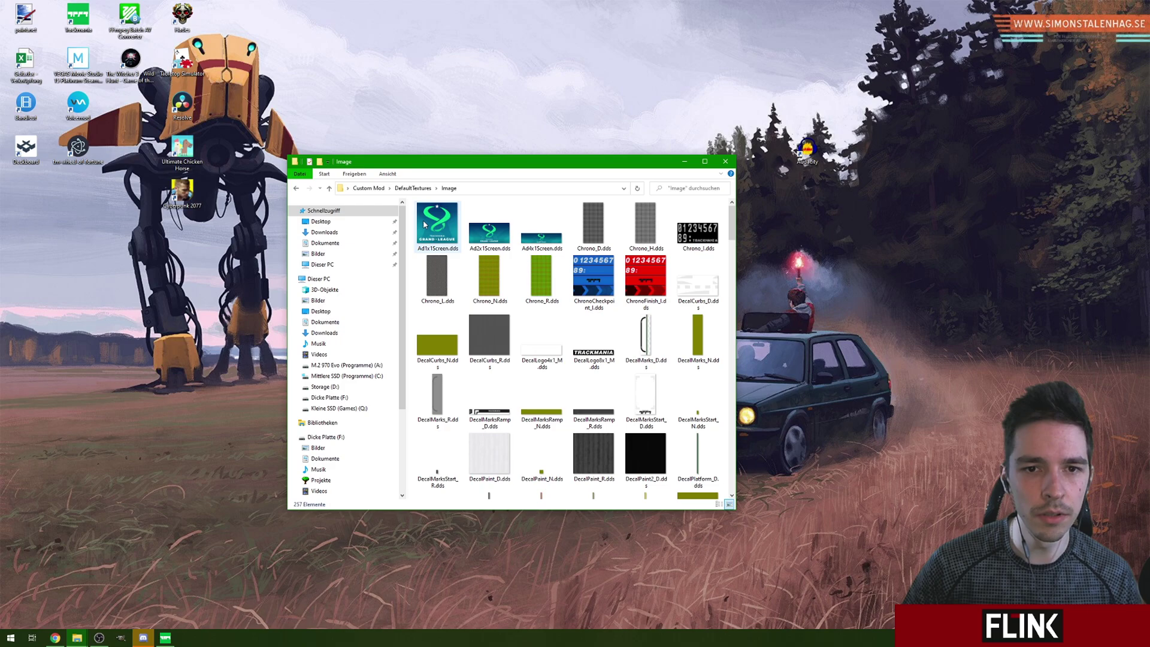
pyautogui.scroll(-15, 485, 262)
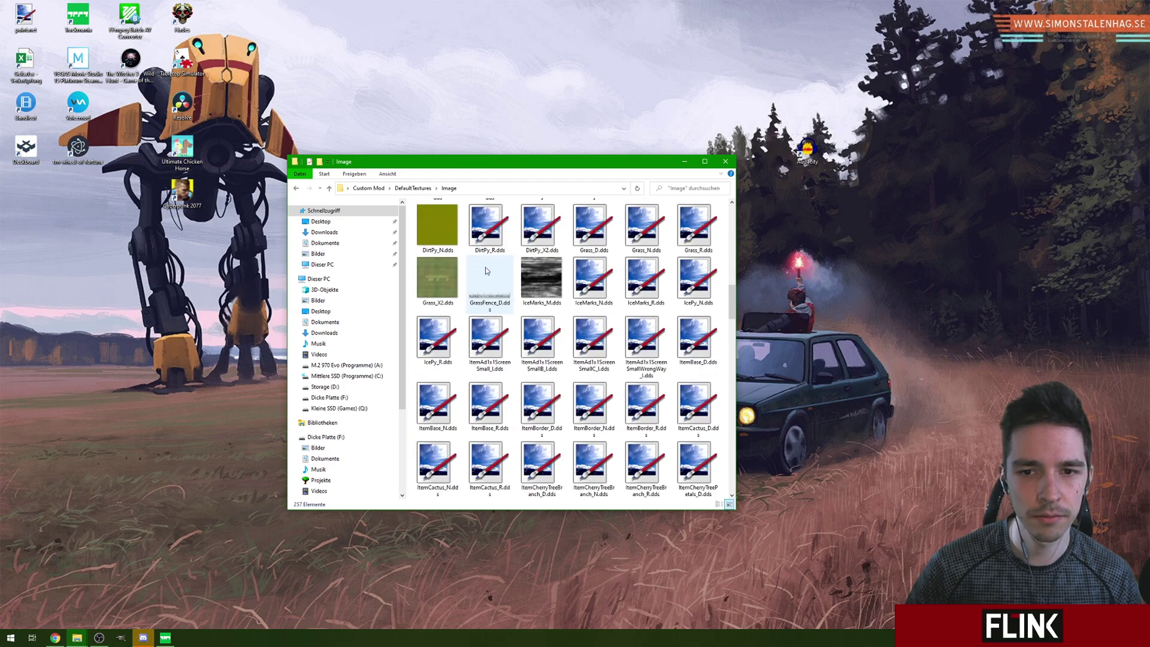
pyautogui.scroll(-3, 597, 267)
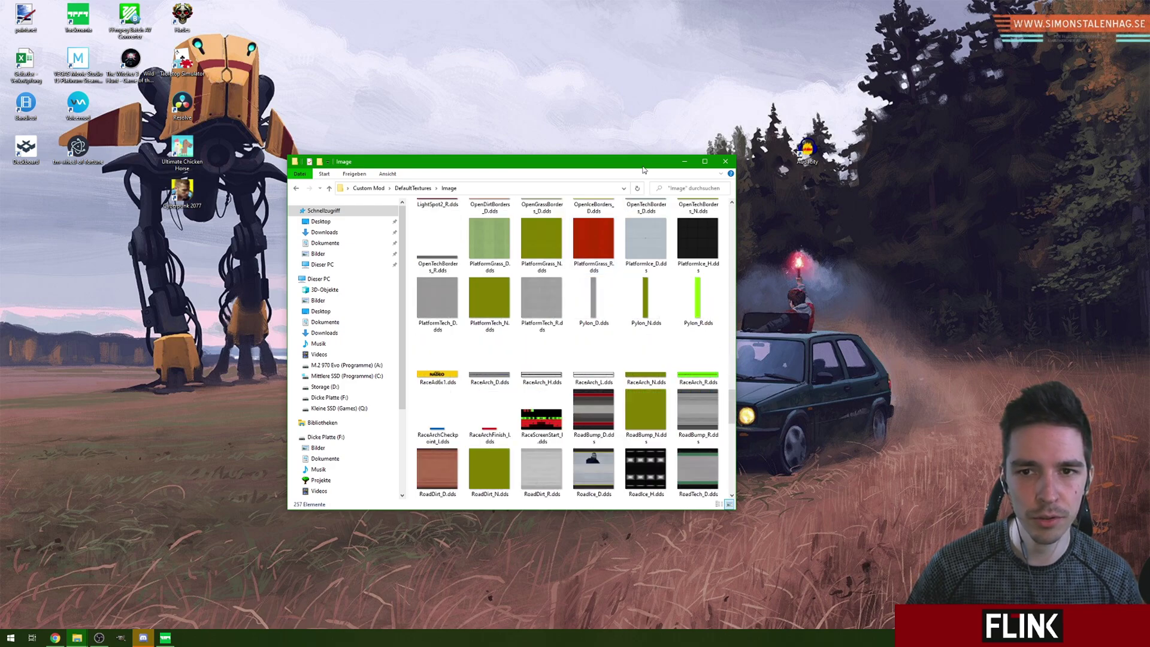
pyautogui.click(590, 470)
pyautogui.scroll(-3, 590, 470)
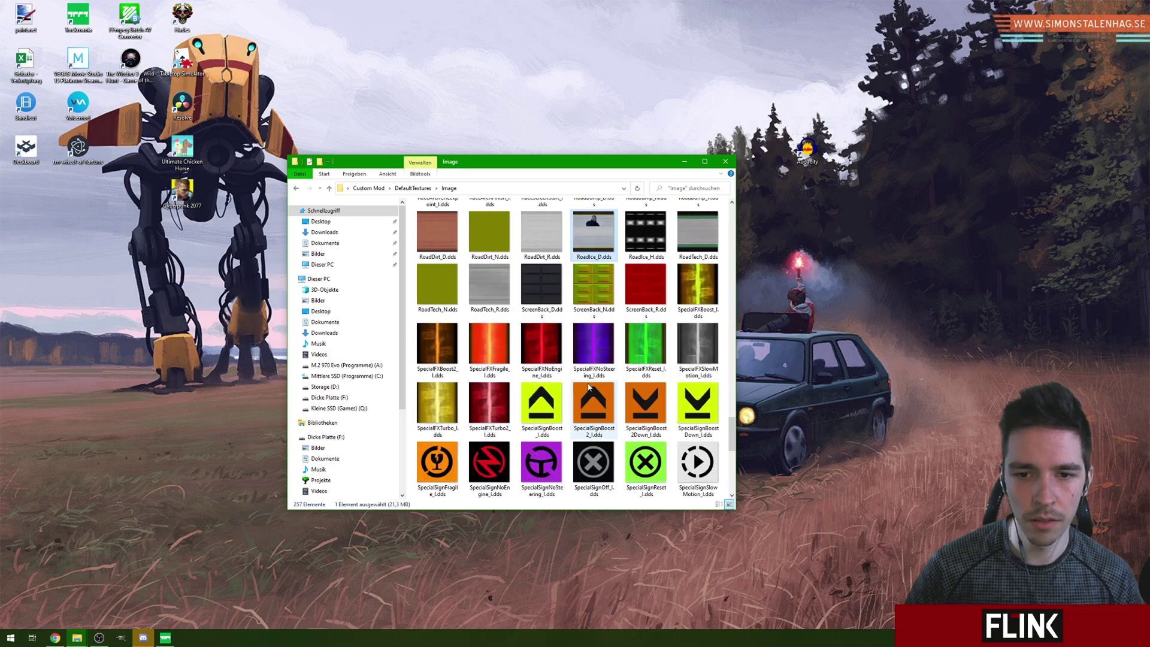
pyautogui.scroll(8, 569, 241)
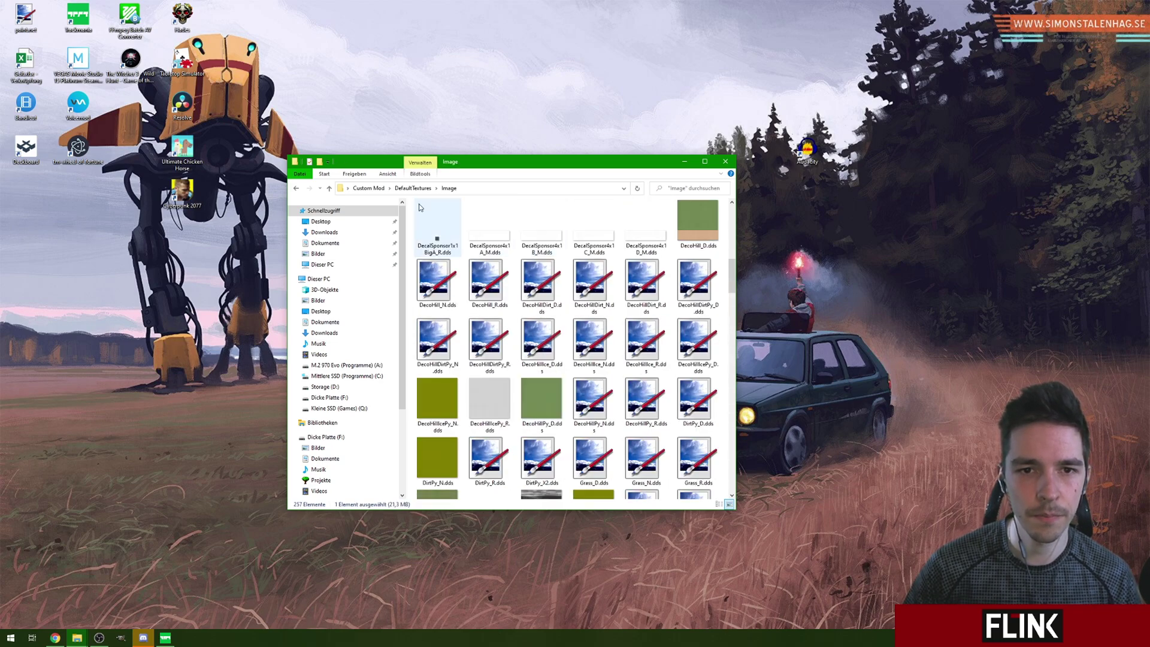
# Return to DefaultTextures and right-click the Image folder.
pyautogui.click(413, 188)
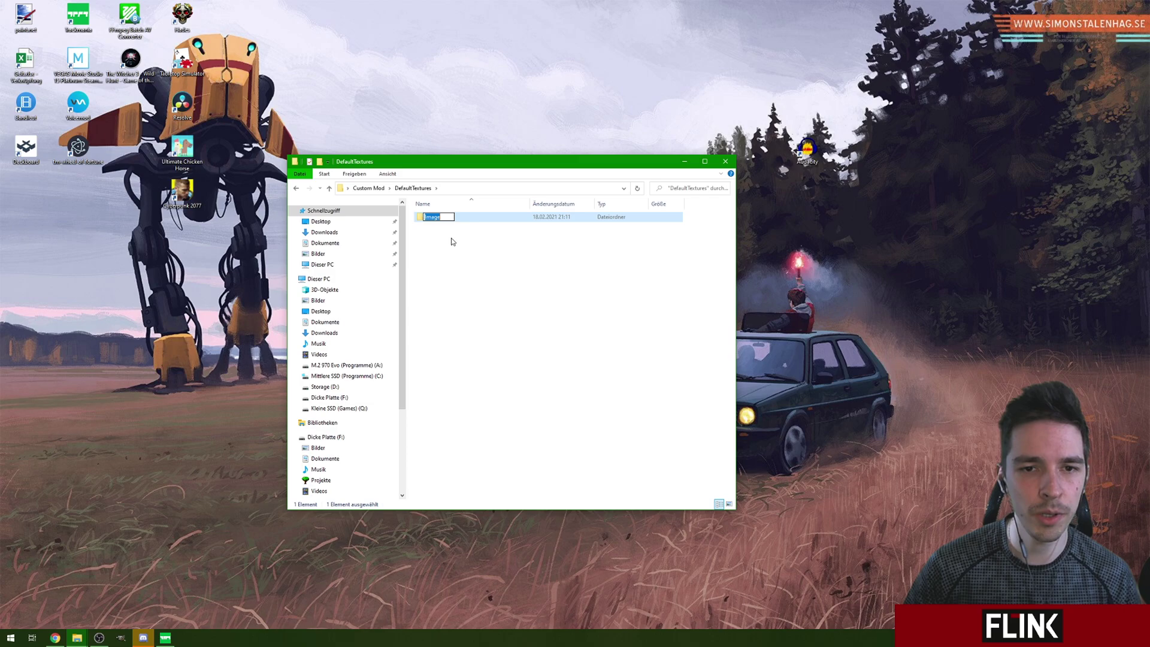
pyautogui.click(446, 233)
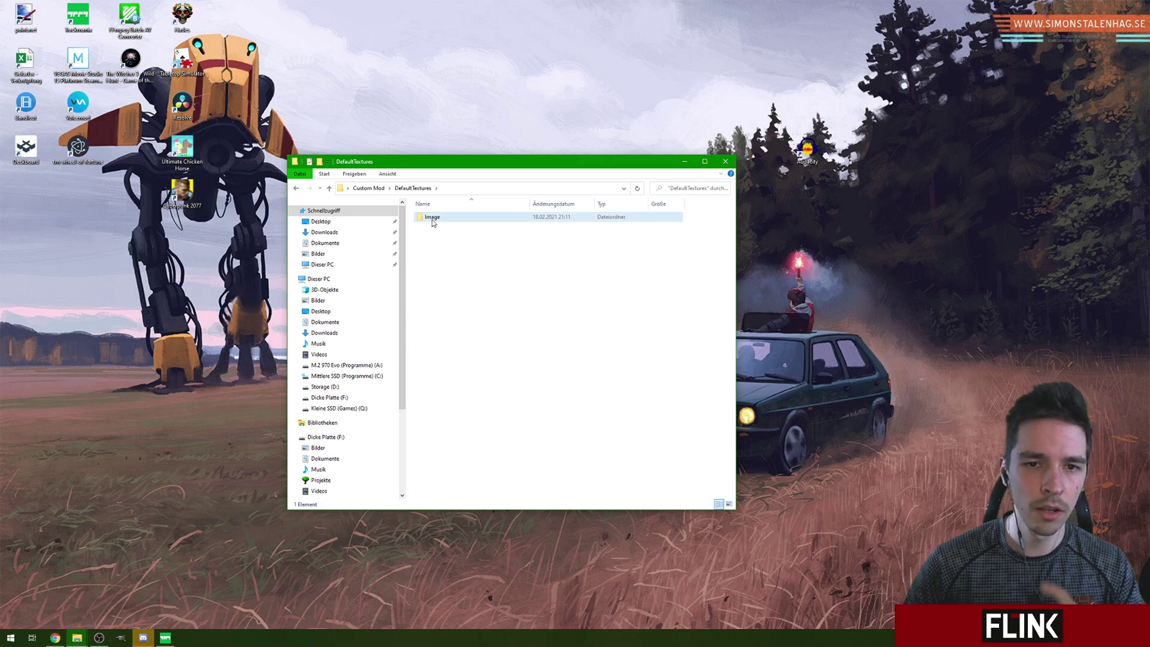
pyautogui.rightClick(433, 220)
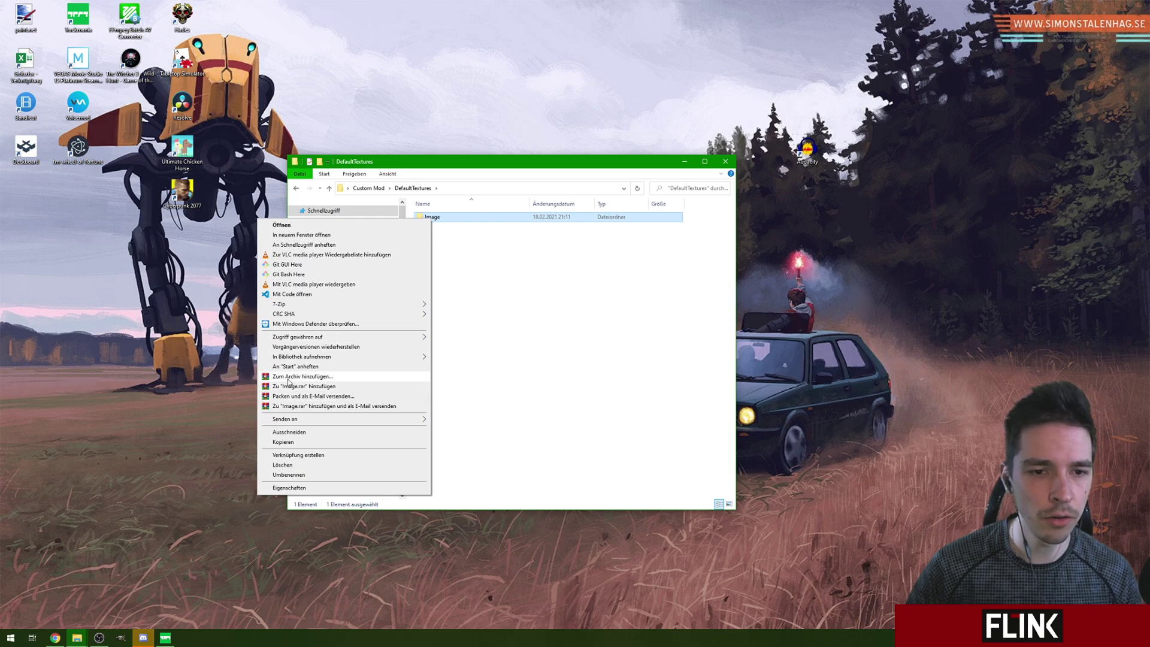
# Add the Image folder to a new ZIP archive and start renaming it rilouIce.zip.
pyautogui.click(295, 377)
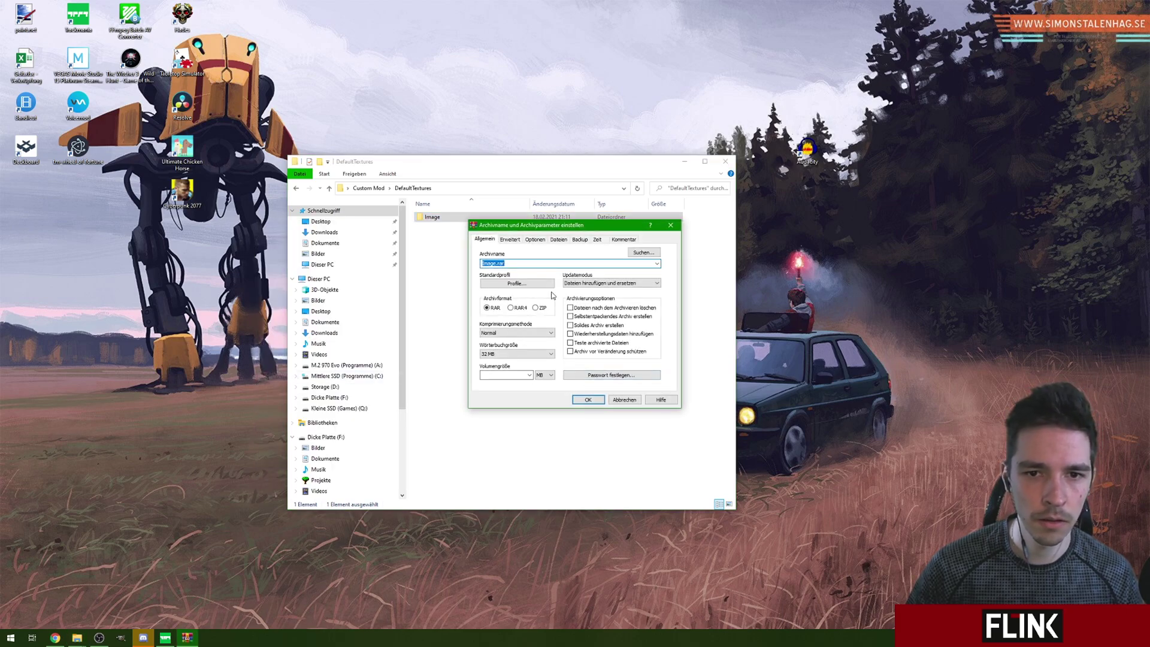
pyautogui.click(535, 308)
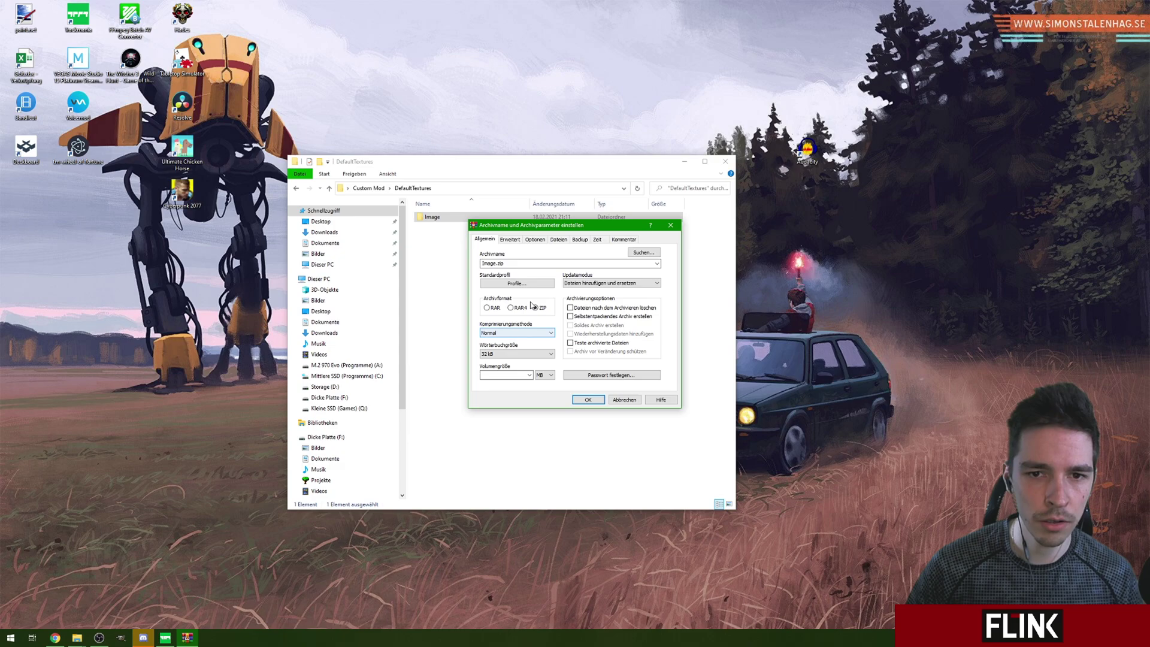
pyautogui.click(490, 263)
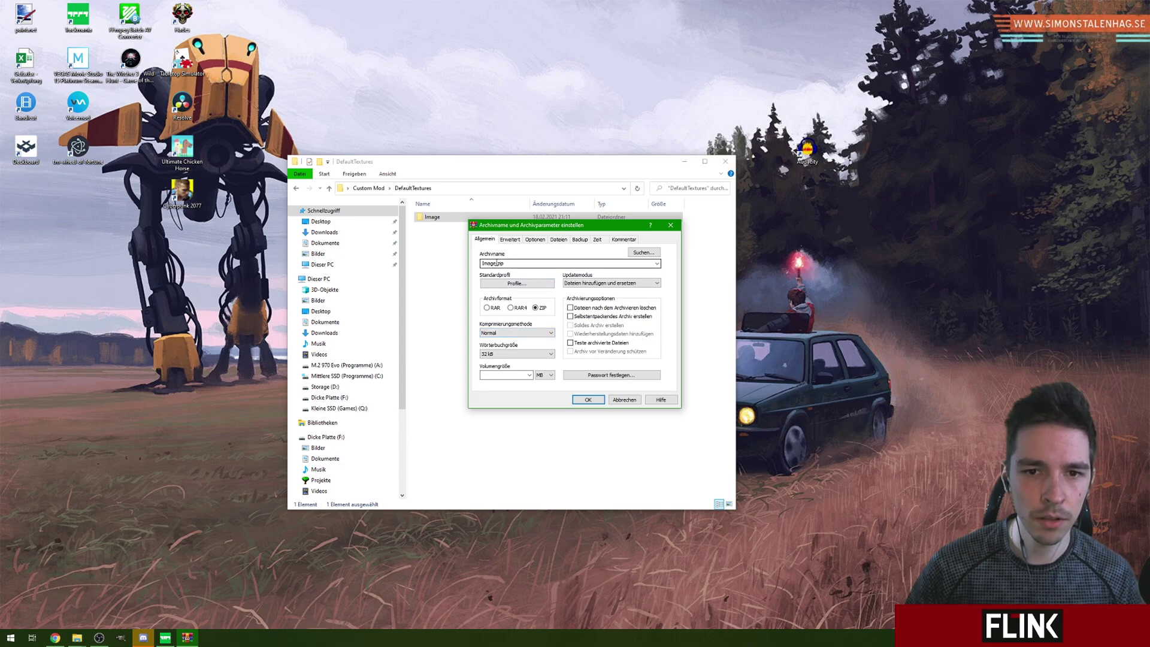
pyautogui.doubleClick(496, 263)
pyautogui.click(498, 263)
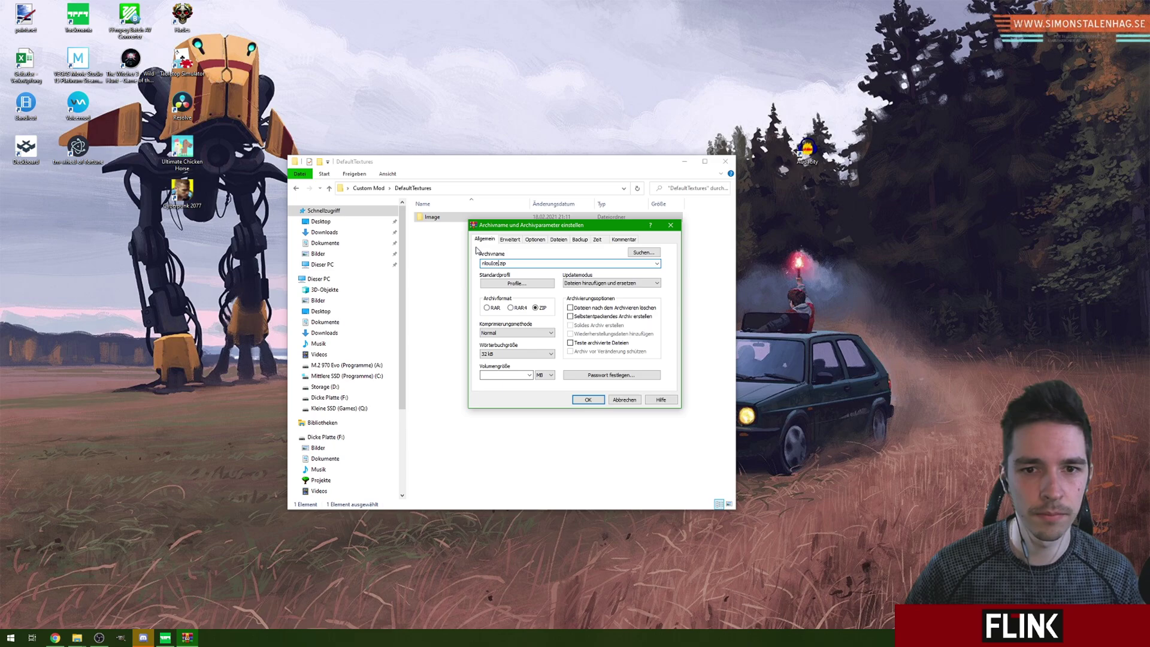
# Create rilouIce.zip, then drift the car through the banked curves on the retextured ice road.
pyautogui.click(587, 399)
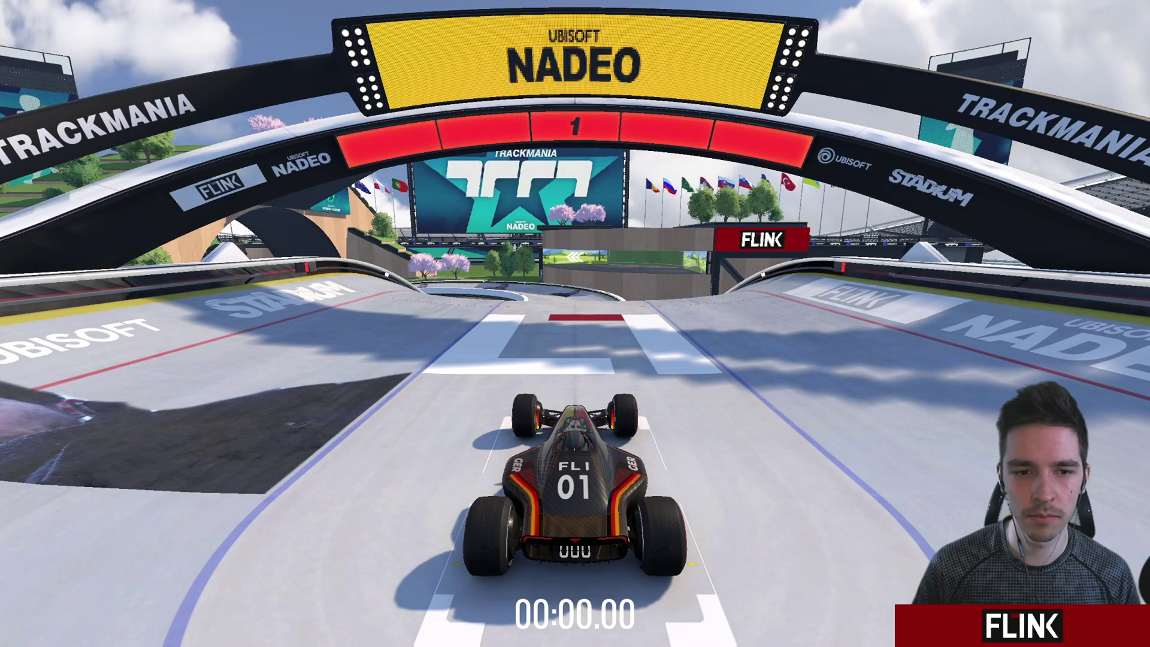
pyautogui.press('Up')
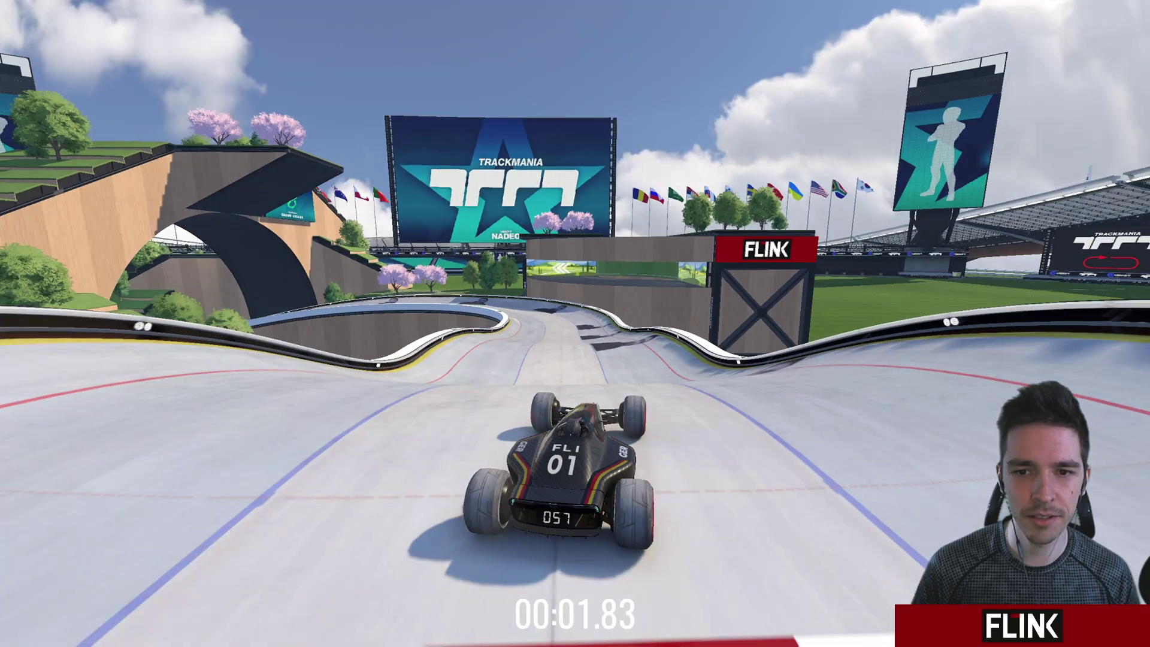
pyautogui.press('Up')
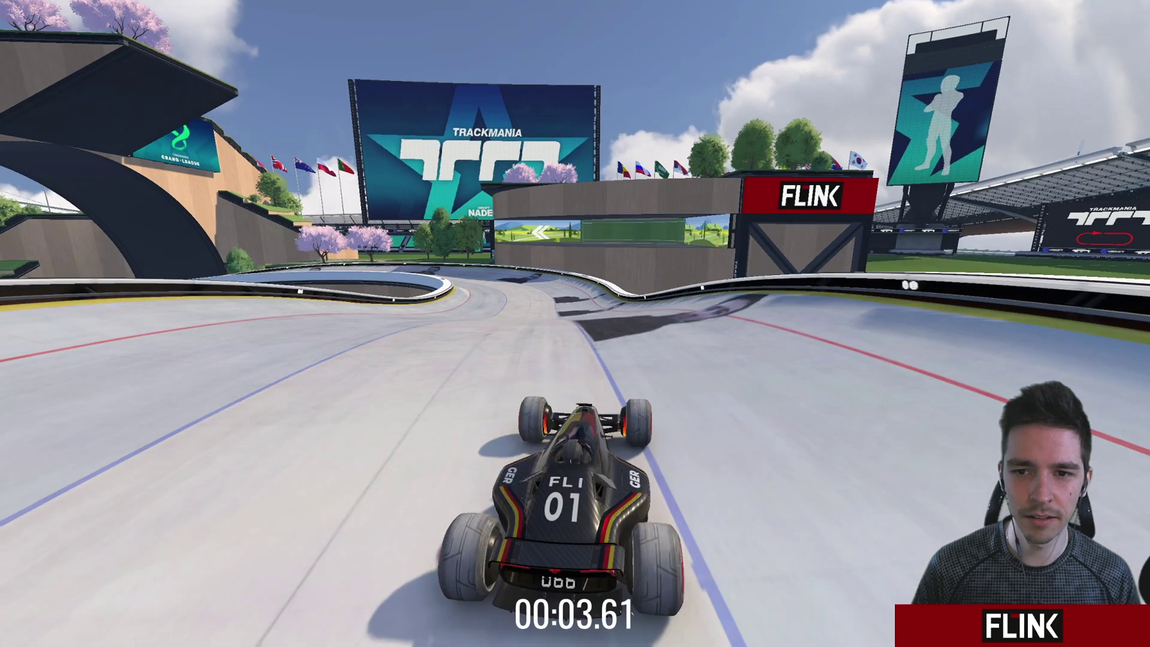
pyautogui.press('Right')
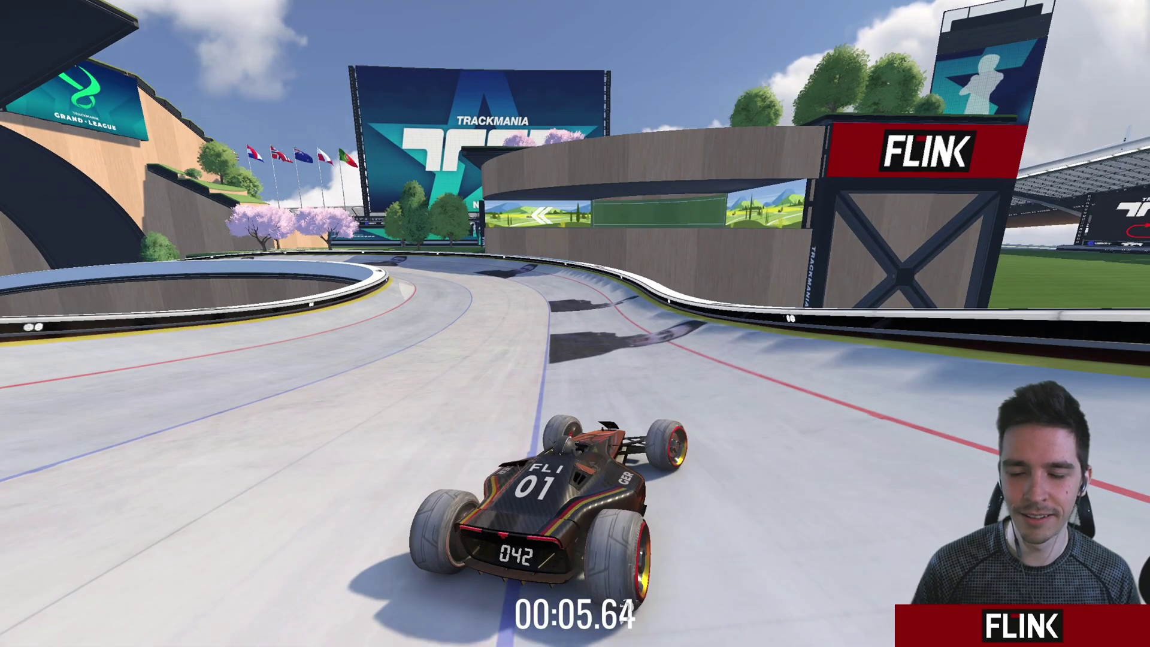
pyautogui.press('Up')
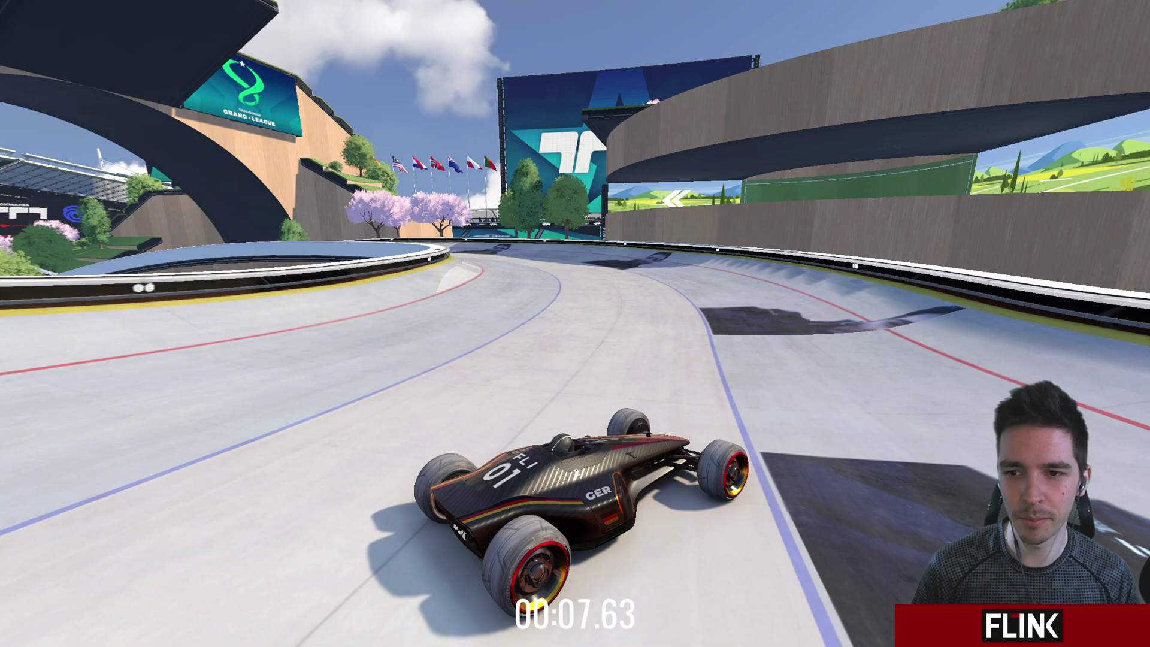
pyautogui.press('Up')
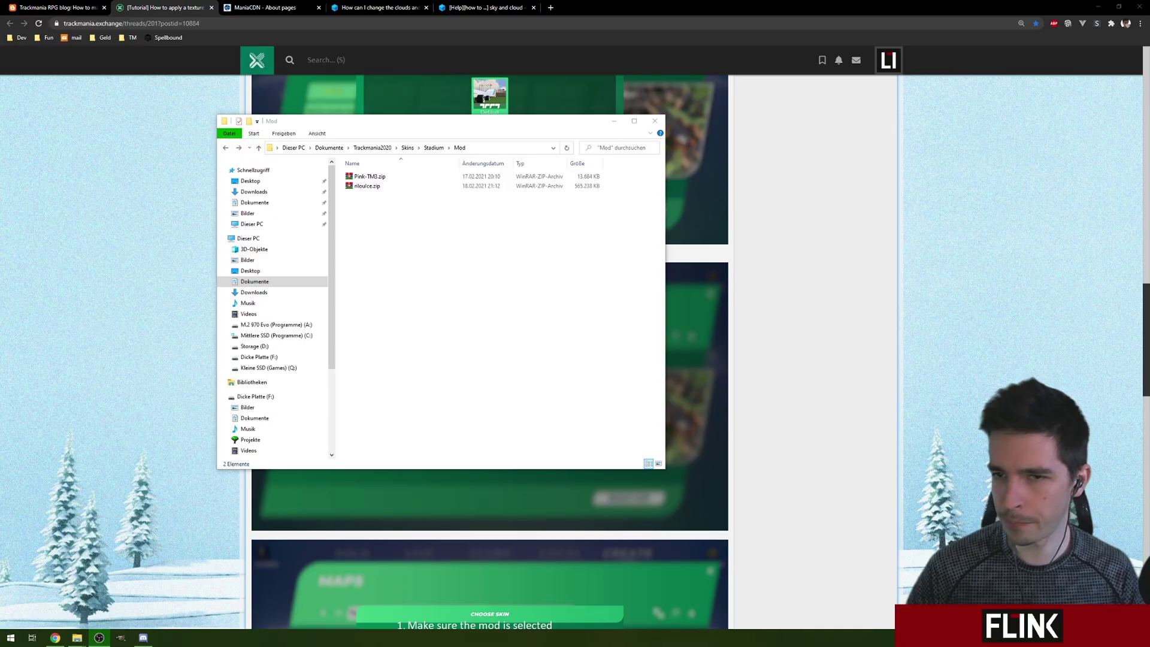
# Maximize the Mod folder window and select Pink-TM3.zip.
pyautogui.click(362, 122)
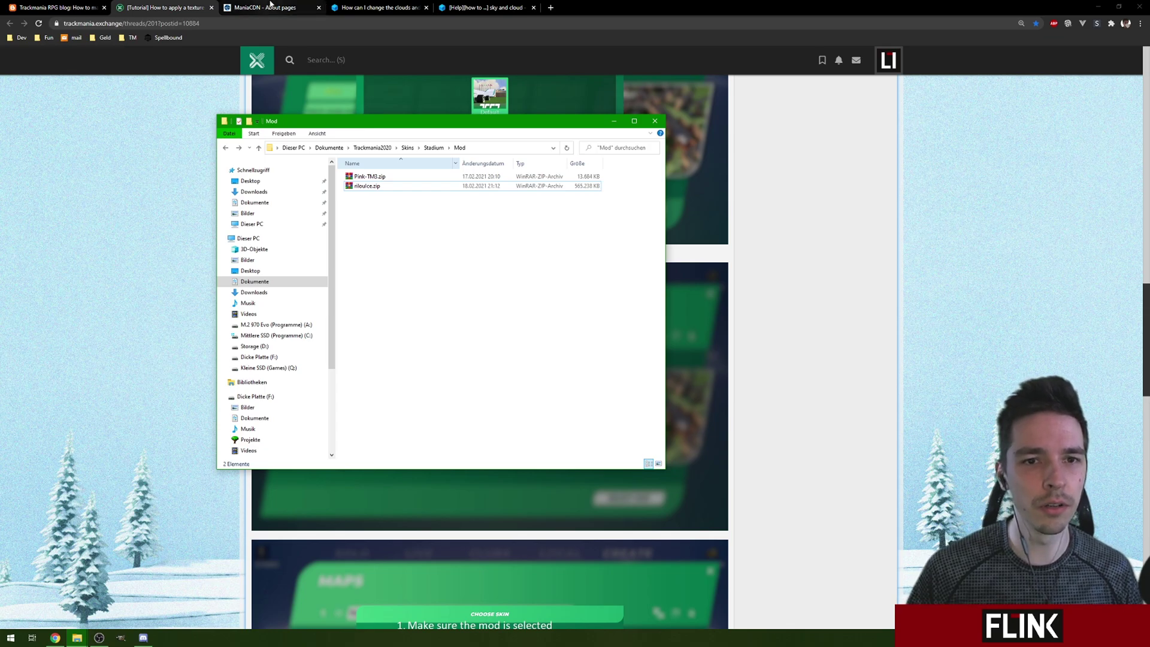
pyautogui.click(634, 120)
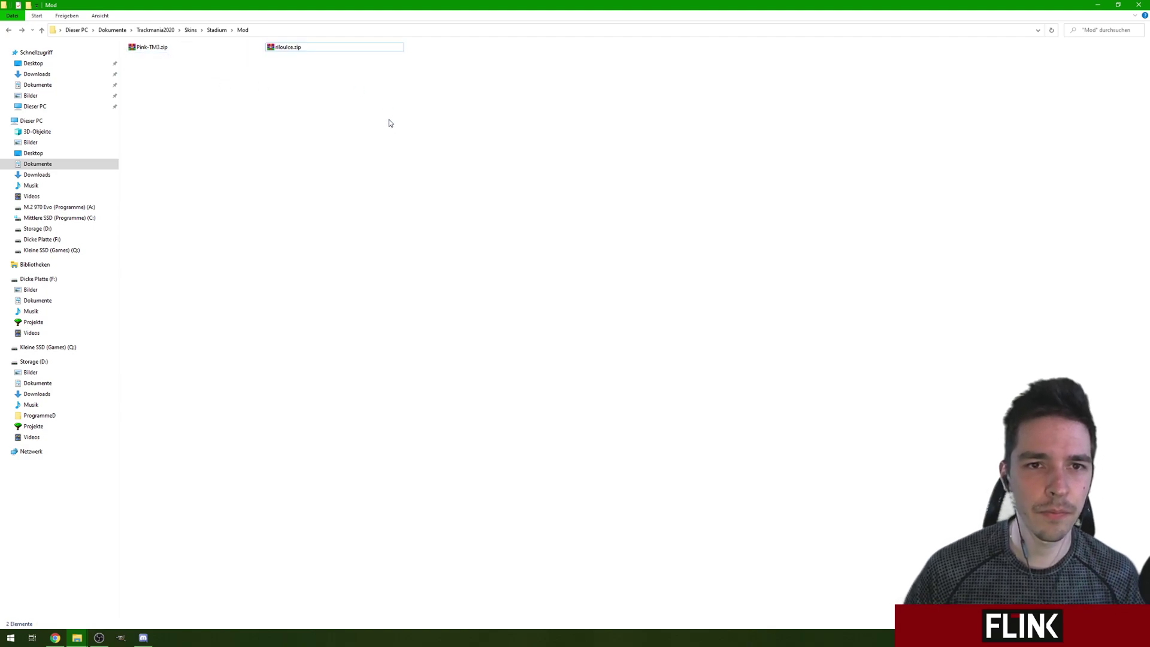
pyautogui.click(364, 69)
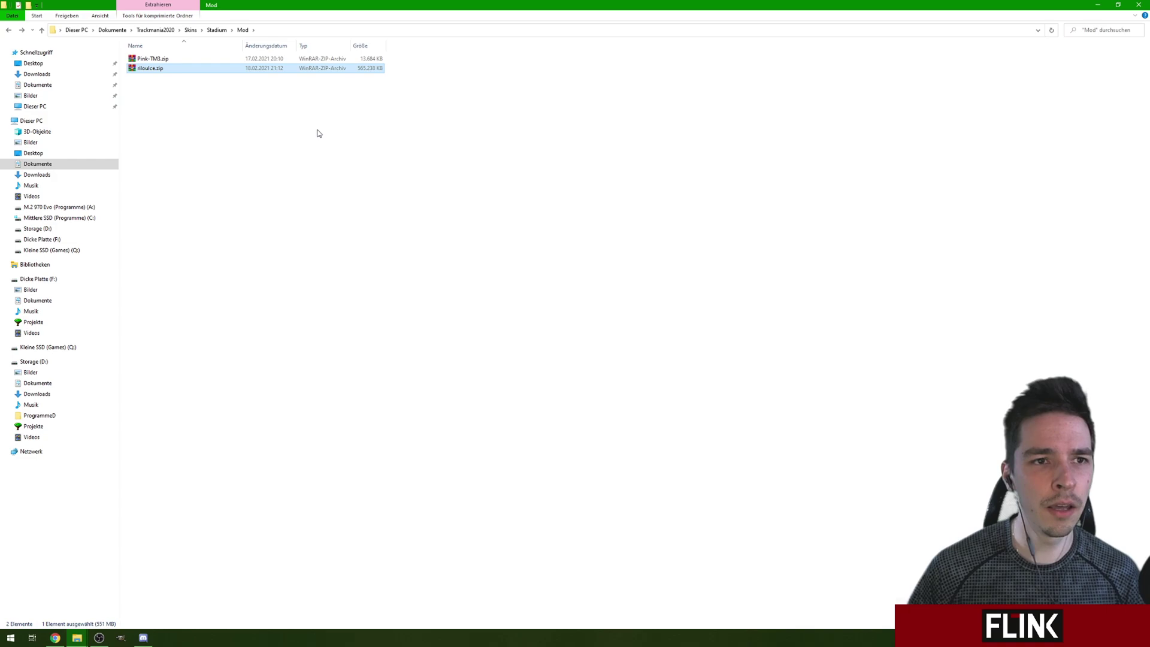
pyautogui.click(168, 58)
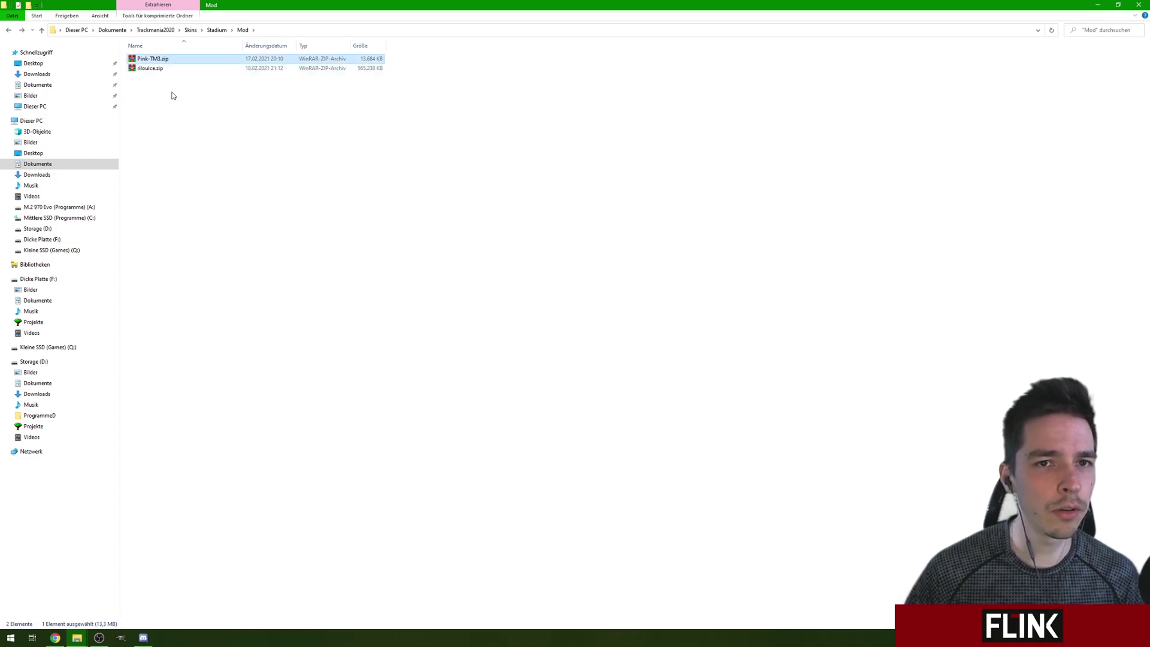
# Extract Pink-TM3.zip here, view its 12 .dds textures in Image, then go back to Mod.
pyautogui.rightClick(144, 60)
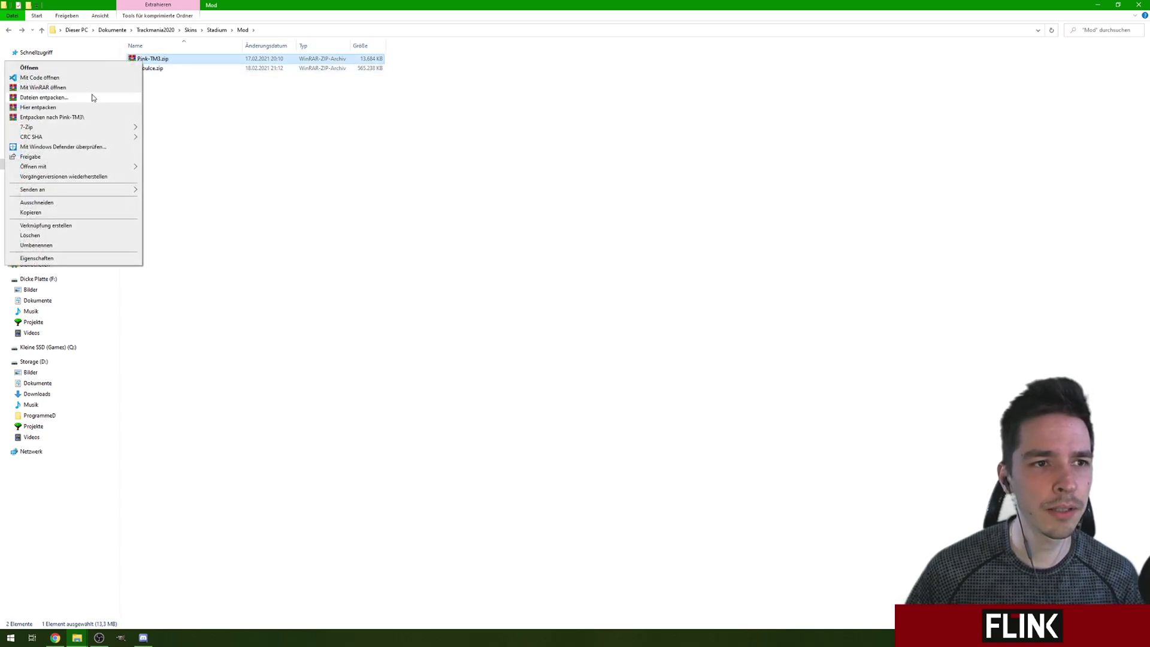
pyautogui.click(44, 107)
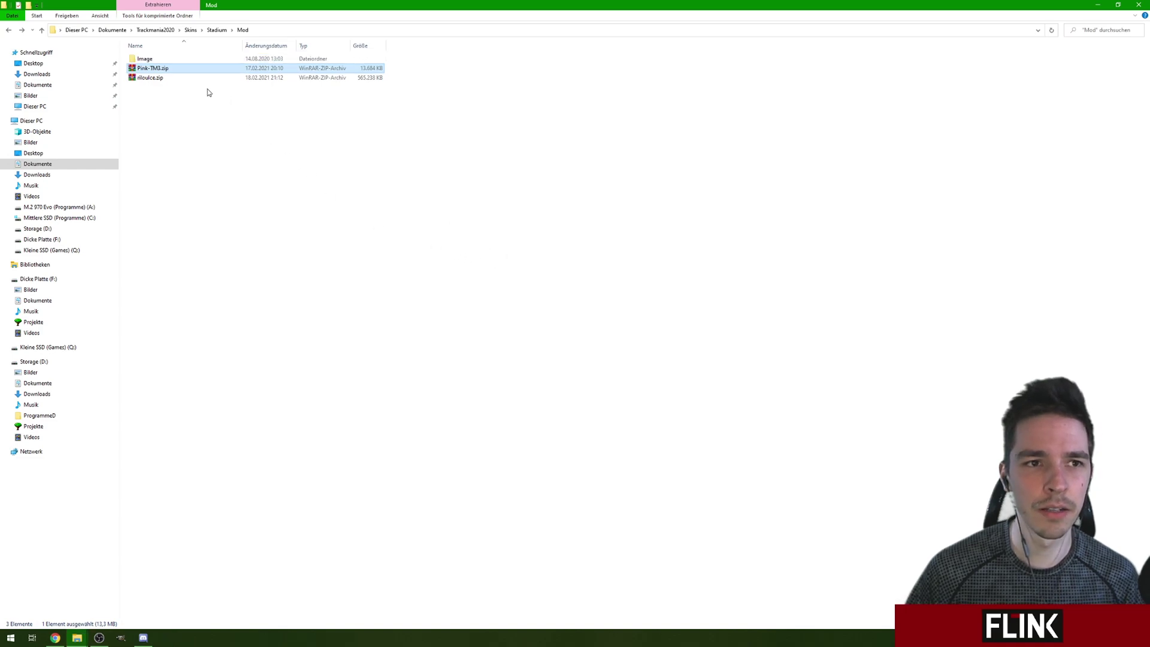
pyautogui.doubleClick(145, 59)
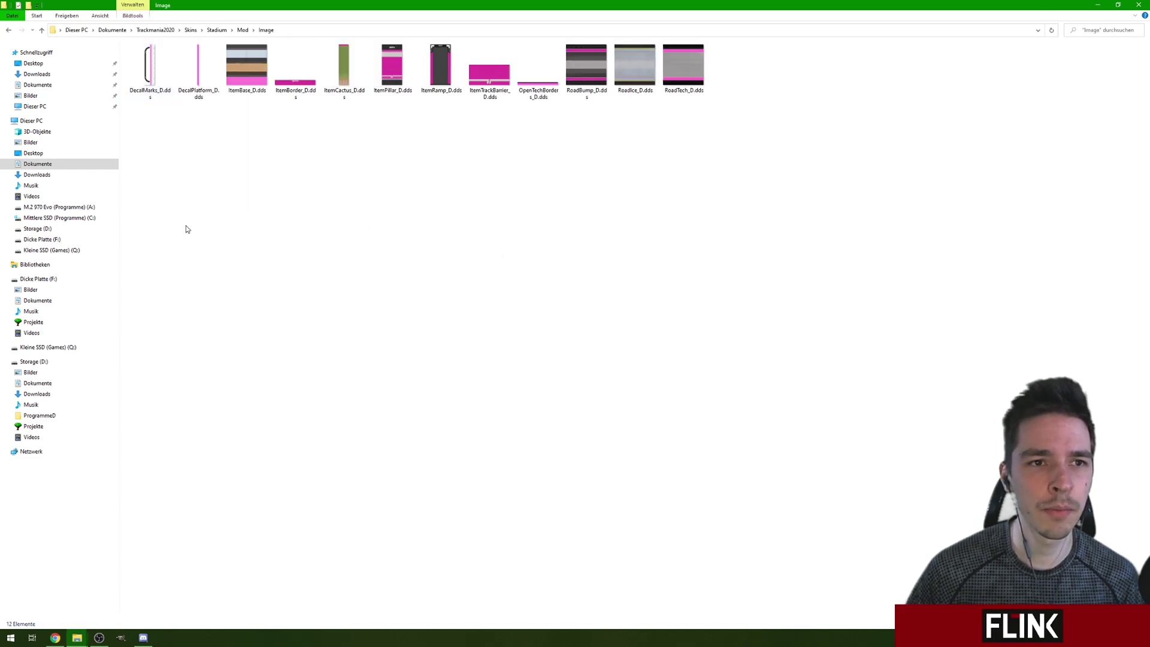
pyautogui.moveTo(138, 153); pyautogui.dragTo(824, 47)
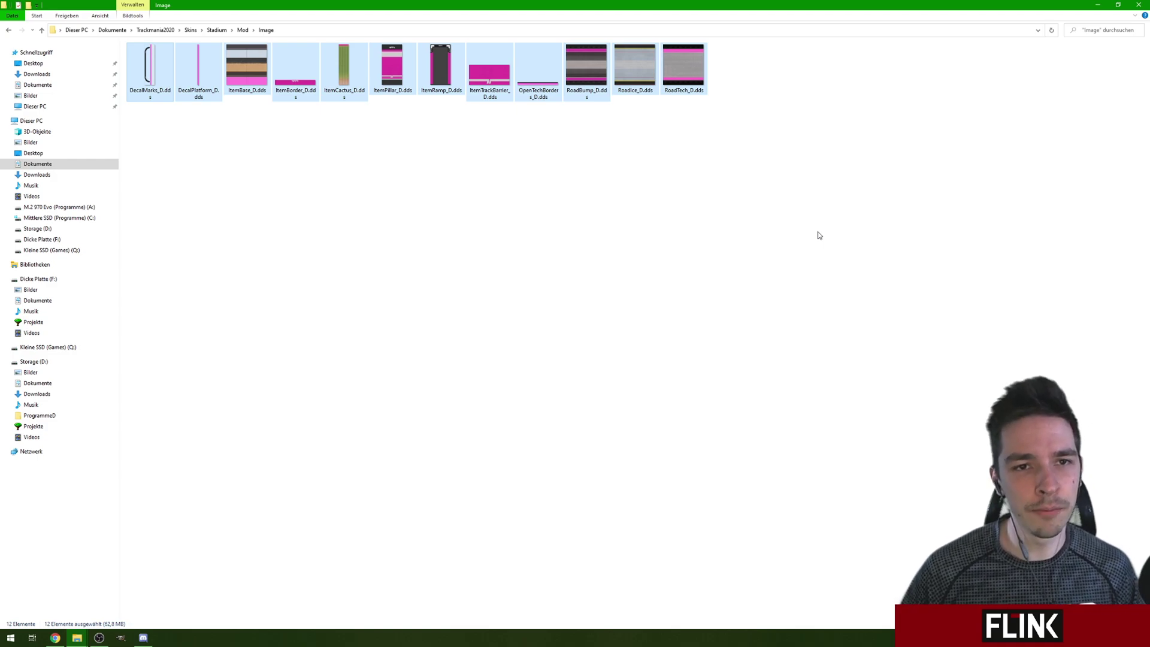
pyautogui.hotkey('alt', 'Left')
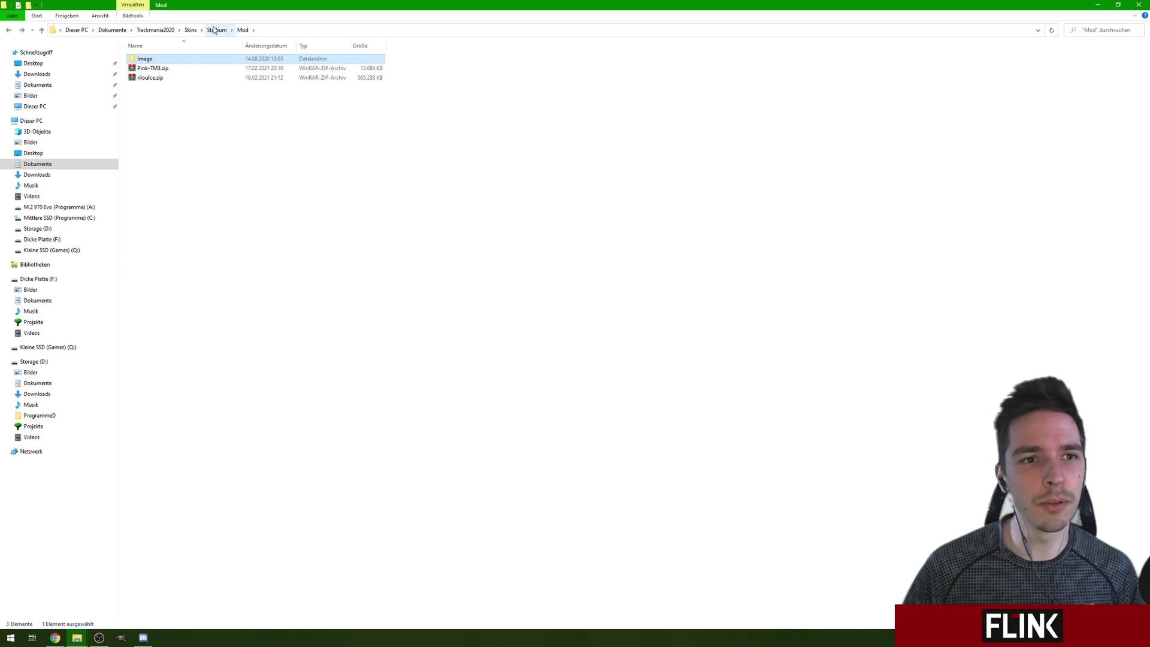
# Minimize Explorer and switch from the Tutorial tab to the ManiaCDN About page.
pyautogui.click(1098, 5)
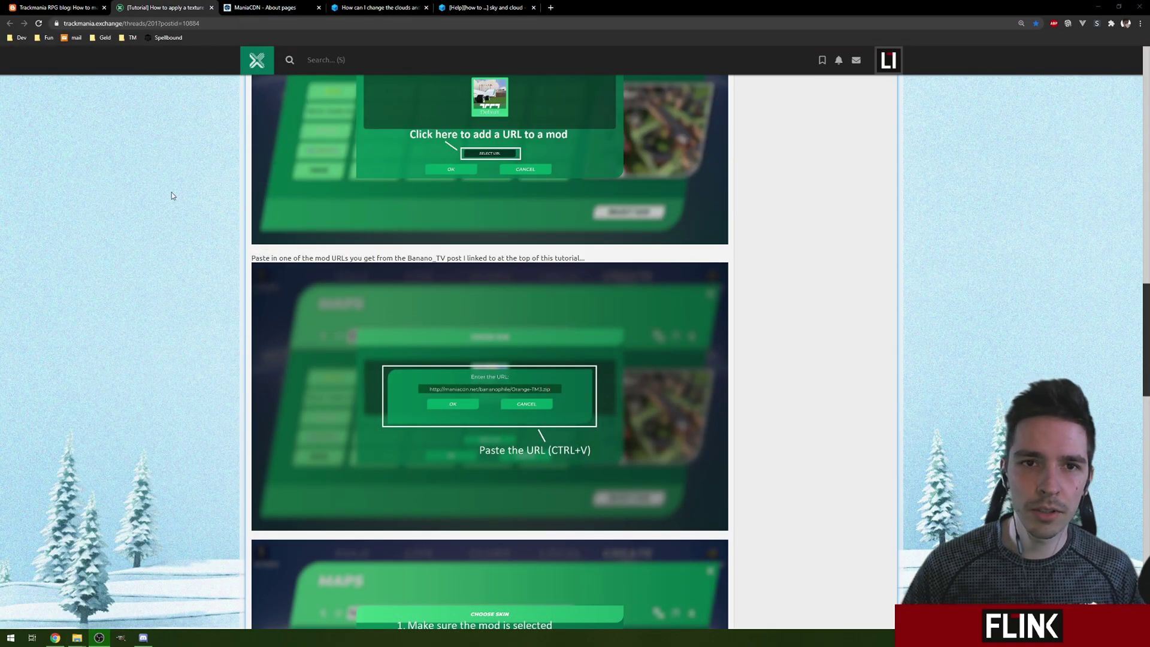
pyautogui.hotkey('ctrl', 'Tab')
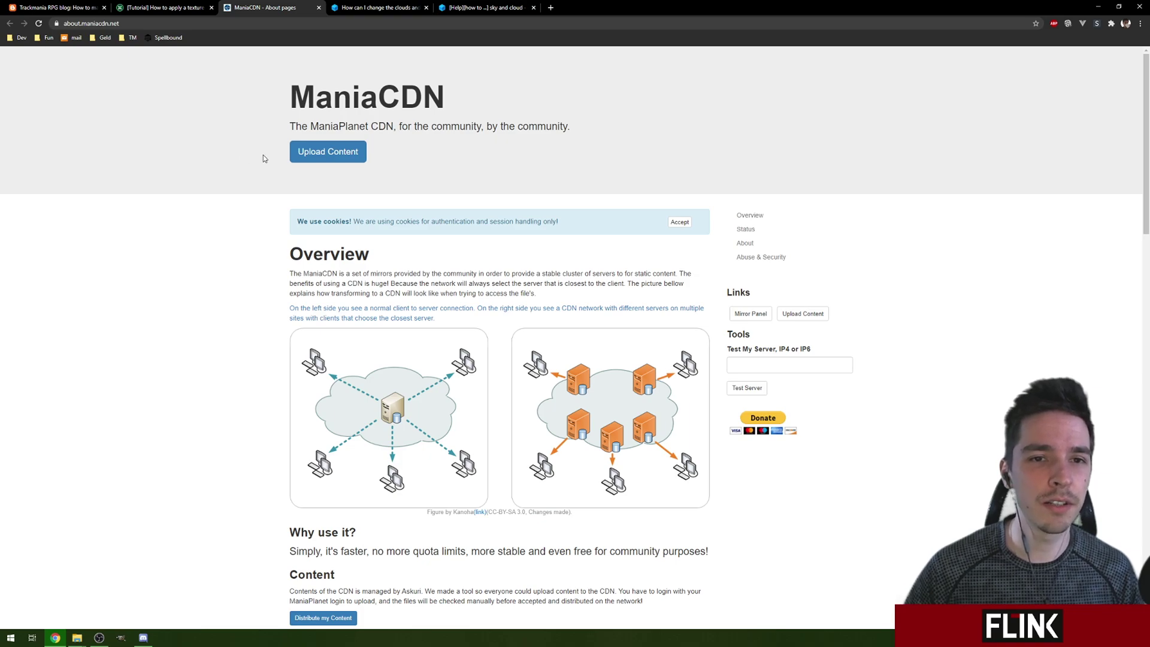
# Read the ManiaCDN about page down to its Mirrors table, then switch to the Trackmania RPG mod guide.
pyautogui.scroll(-1, 242, 119)
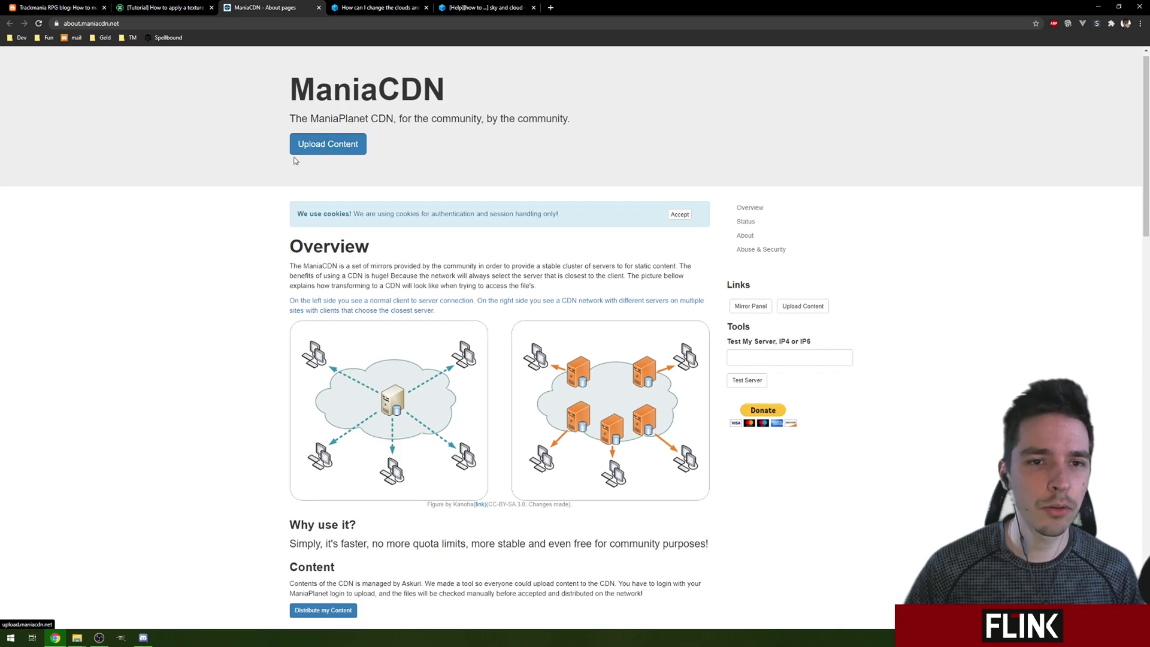
pyautogui.middleClick(201, 162)
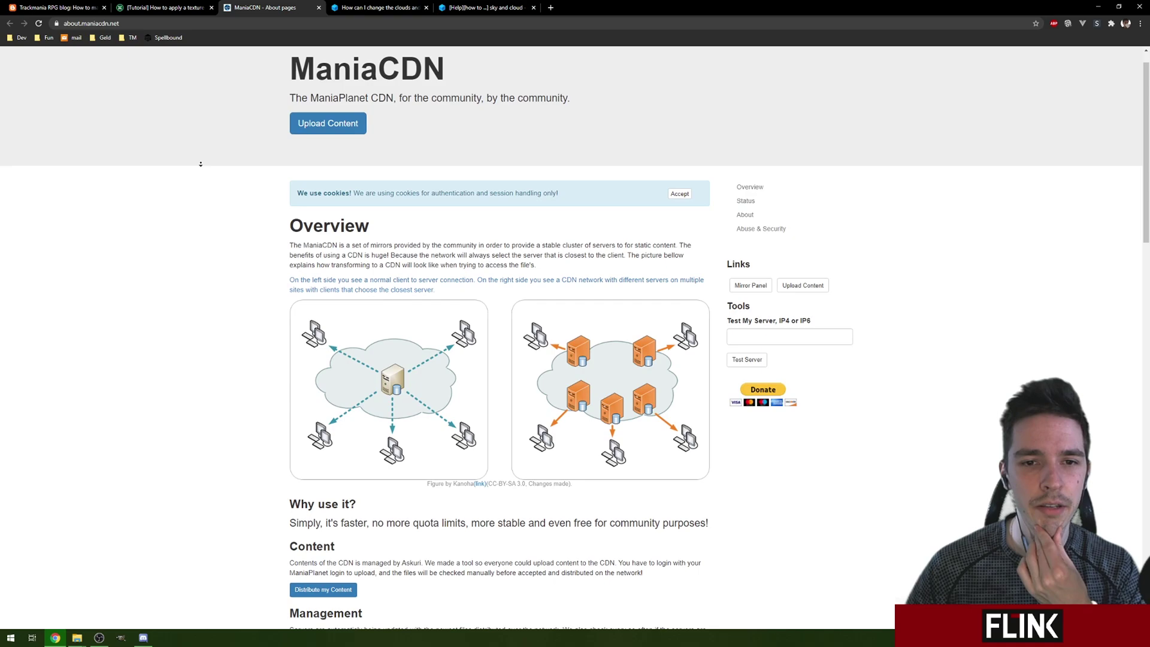
pyautogui.click(202, 165)
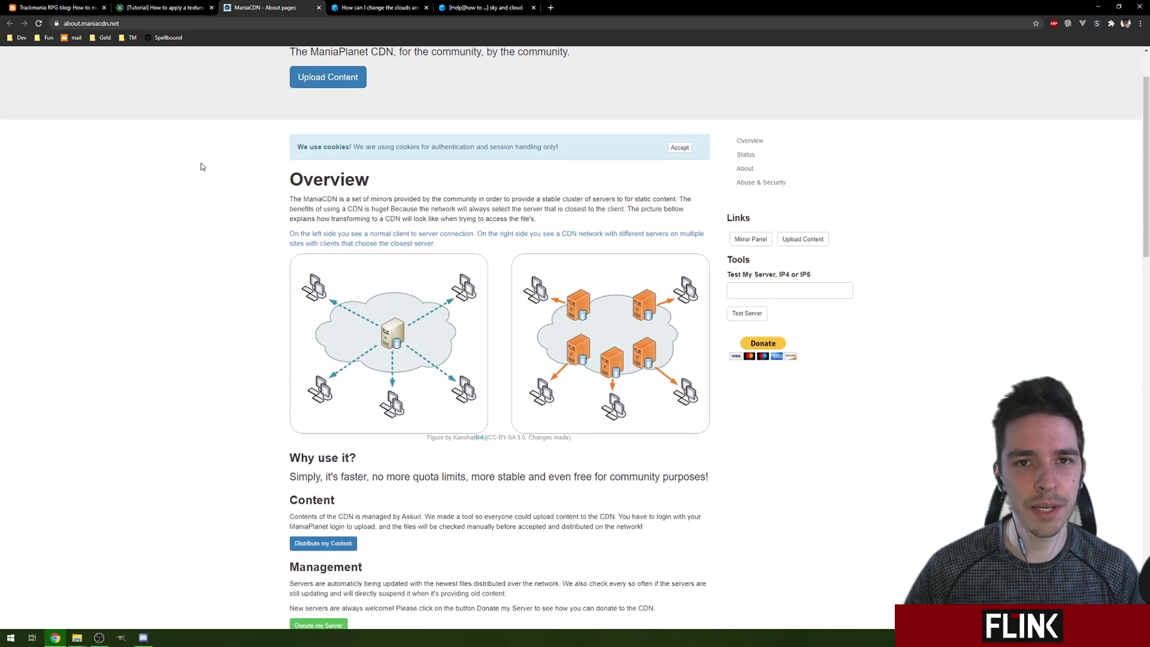
pyautogui.scroll(-2, 201, 167)
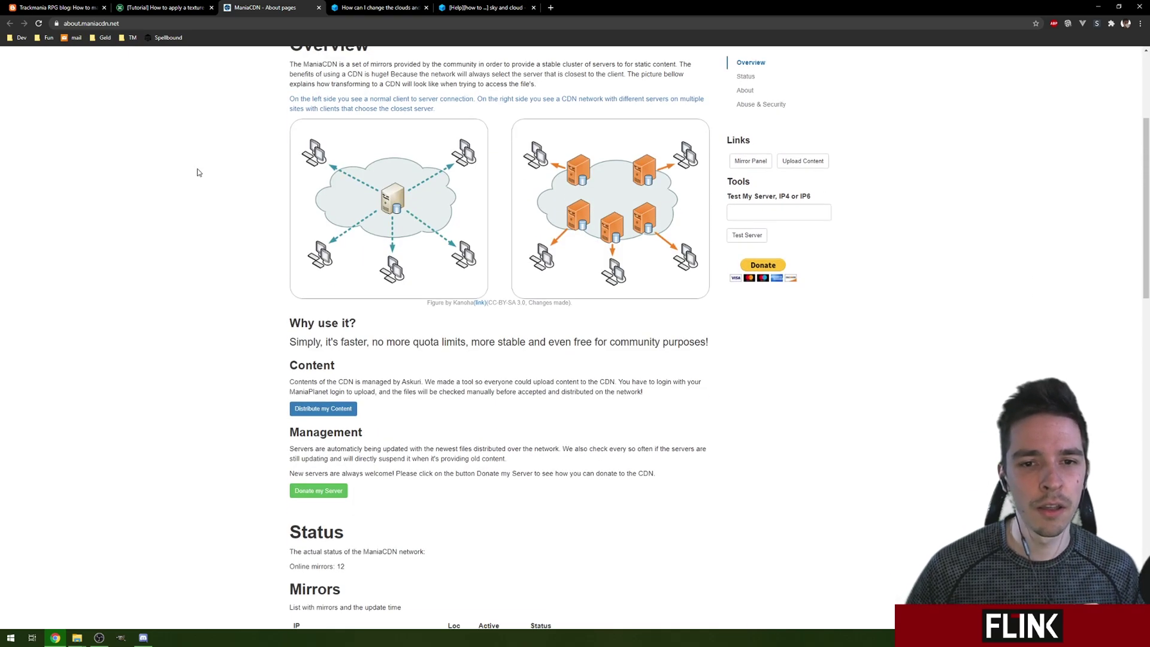
pyautogui.scroll(-2, 199, 172)
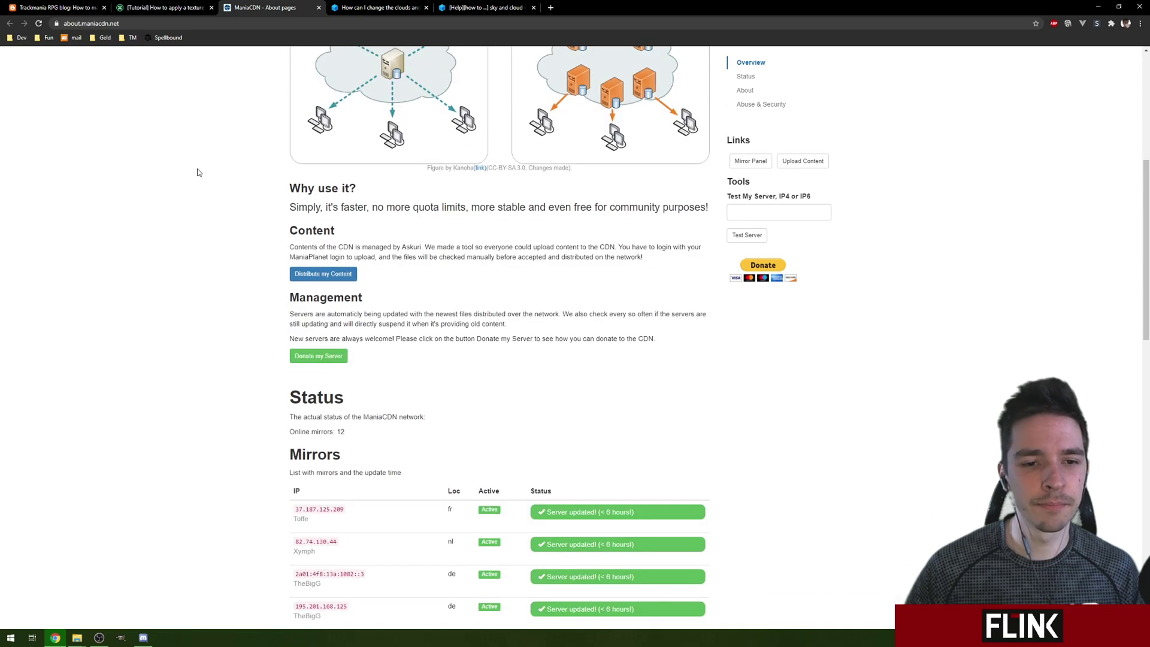
pyautogui.scroll(-2, 212, 198)
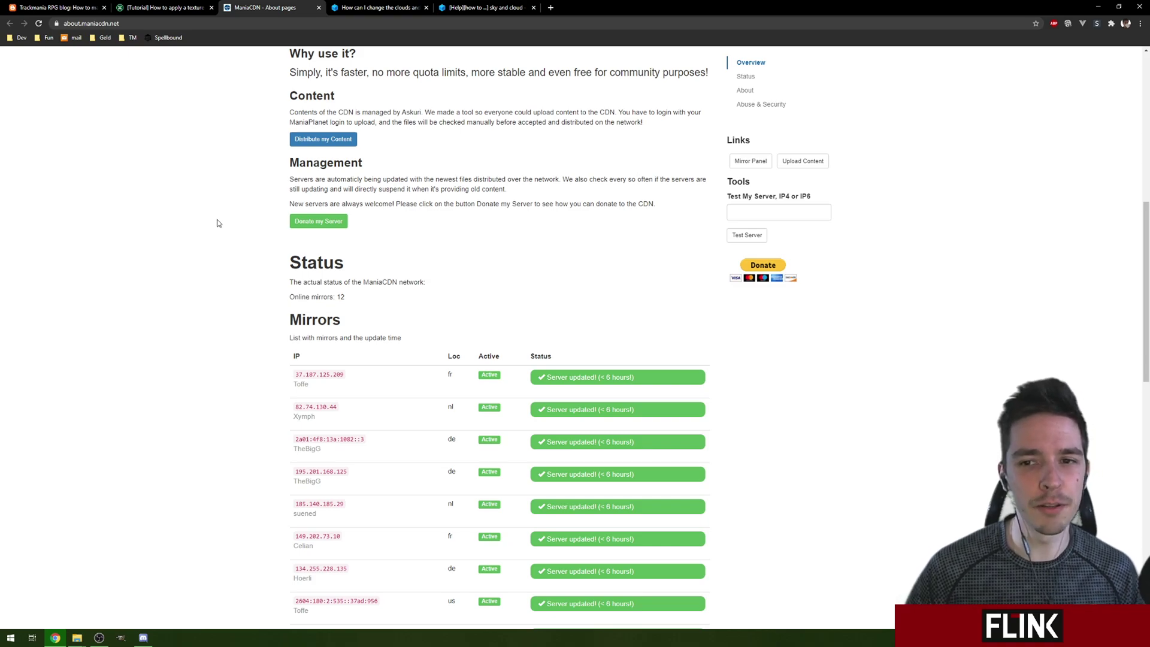
pyautogui.scroll(-6, 110, 295)
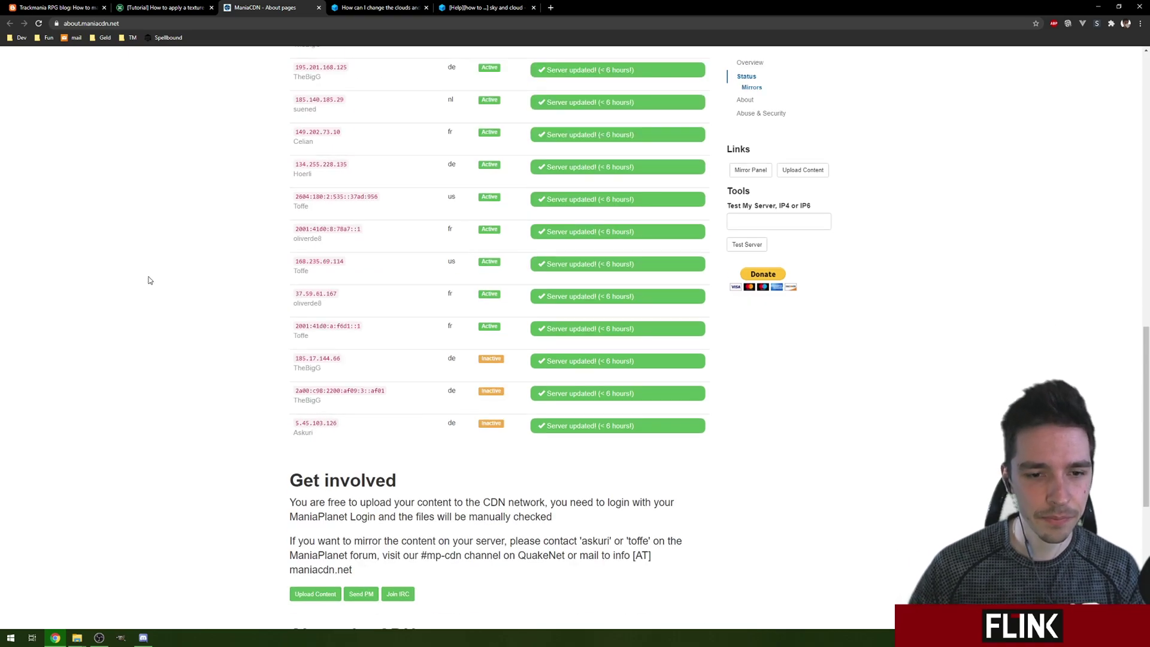
pyautogui.scroll(15, 167, 264)
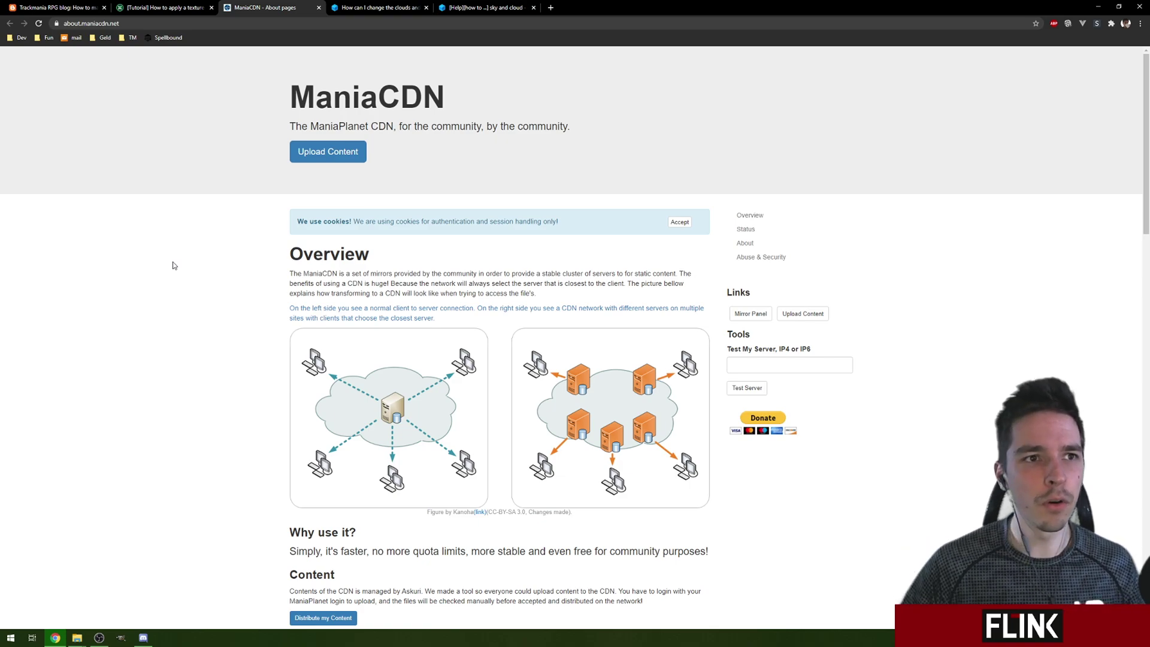
pyautogui.hotkey('ctrl', 'shift', 'Tab')
pyautogui.hotkey('ctrl', 'shift', 'Tab')
pyautogui.scroll(3, 242, 211)
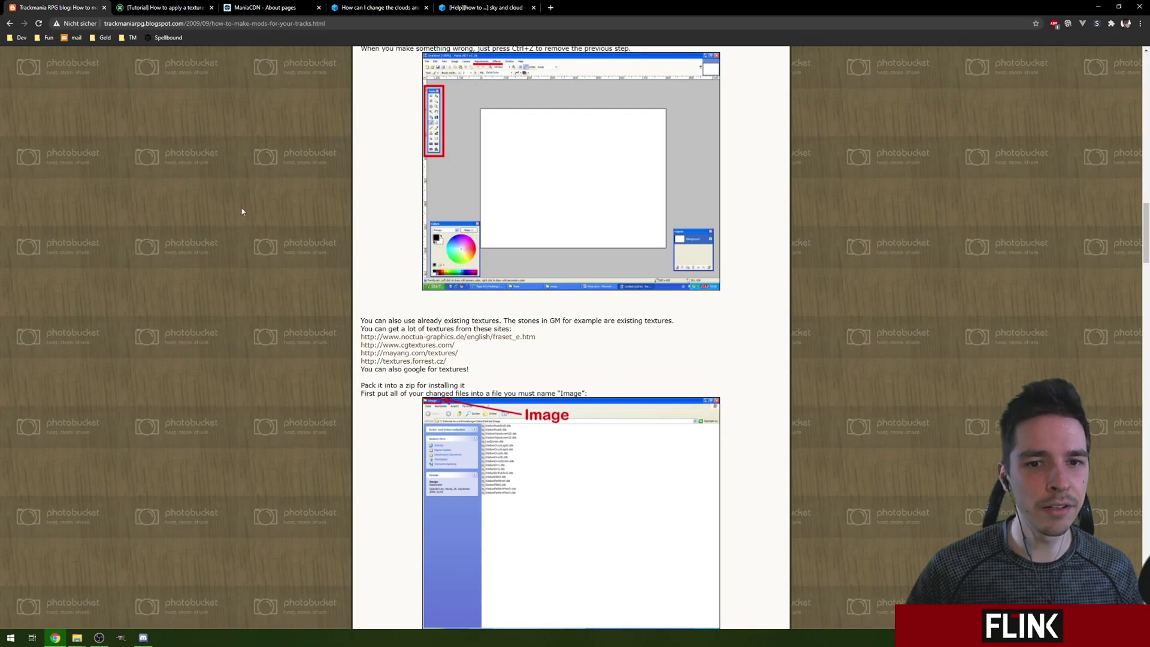
pyautogui.scroll(10, 242, 211)
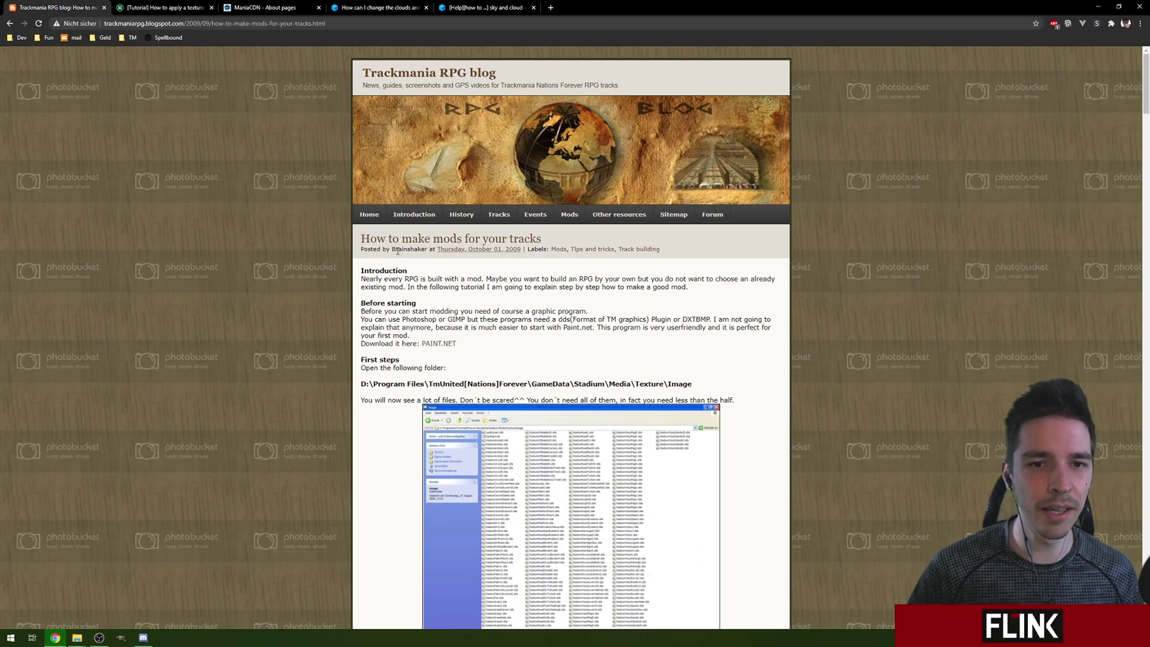